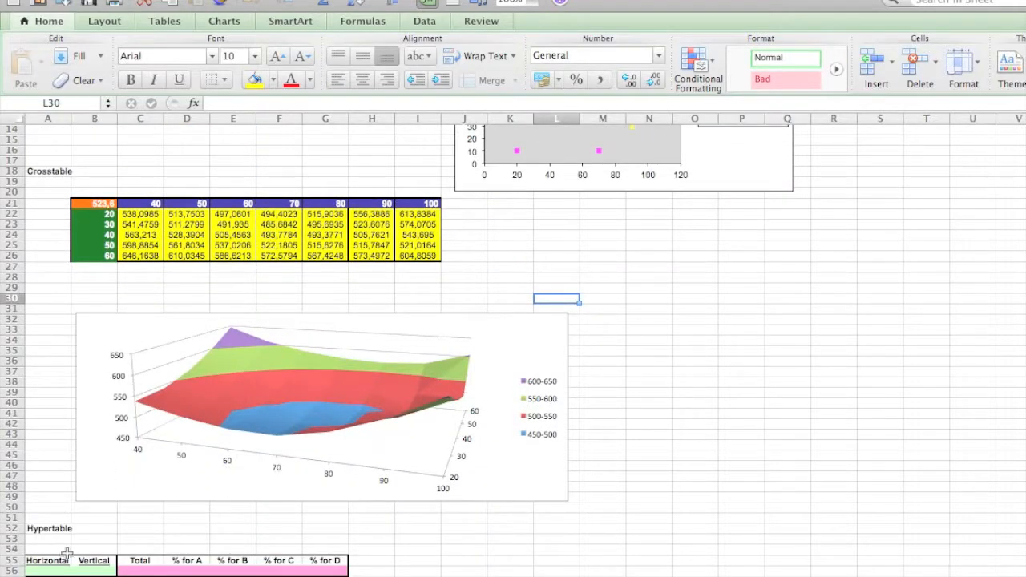
# Link the Hypertable's Horizontal cell A56 to the distribution centre's H coordinate with =B13
pyautogui.scroll(-3, 62, 500)
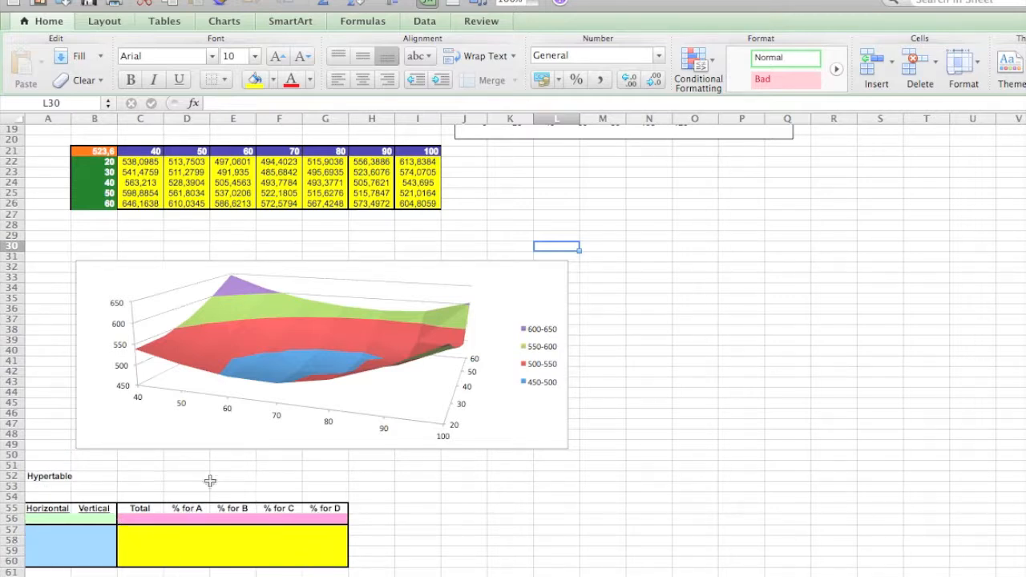
pyautogui.scroll(2, 47, 539)
pyautogui.click(47, 540)
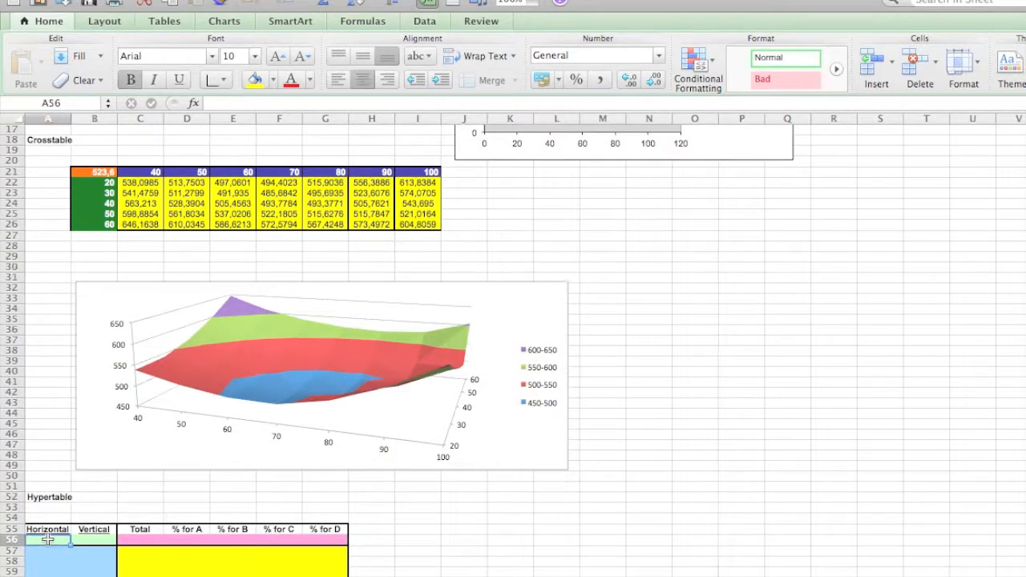
pyautogui.write('=')
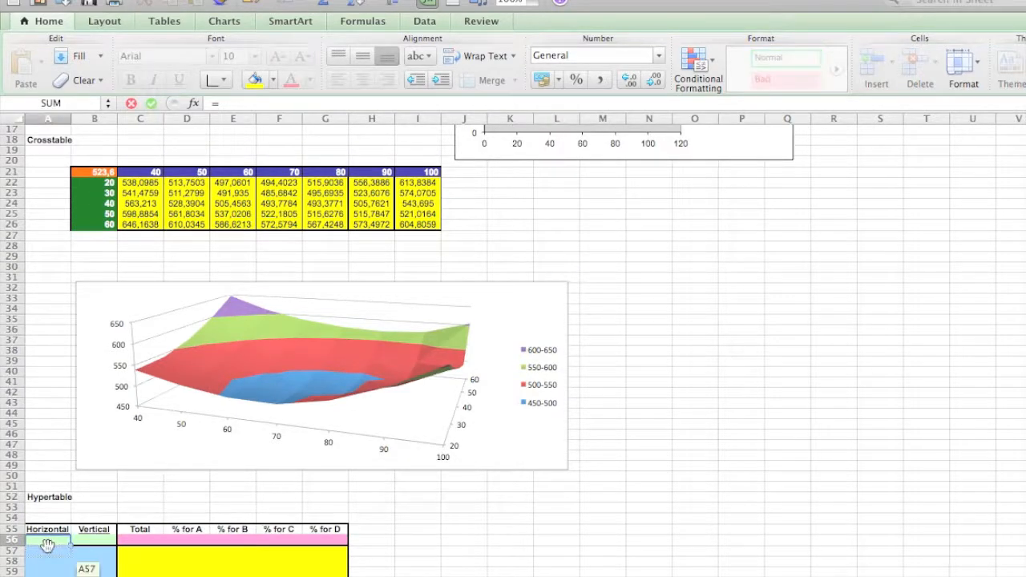
pyautogui.scroll(2, 48, 541)
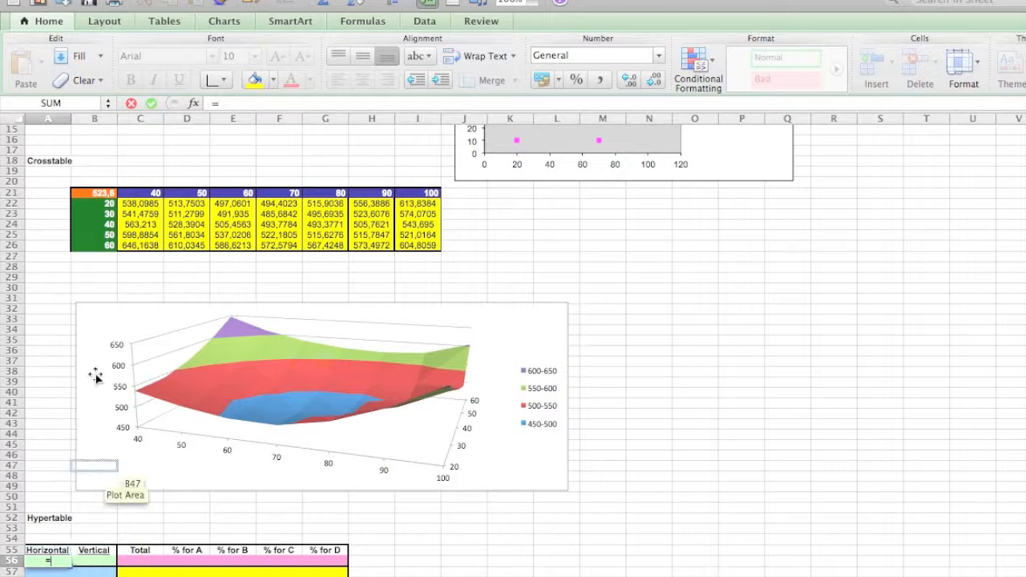
pyautogui.scroll(3, 93, 377)
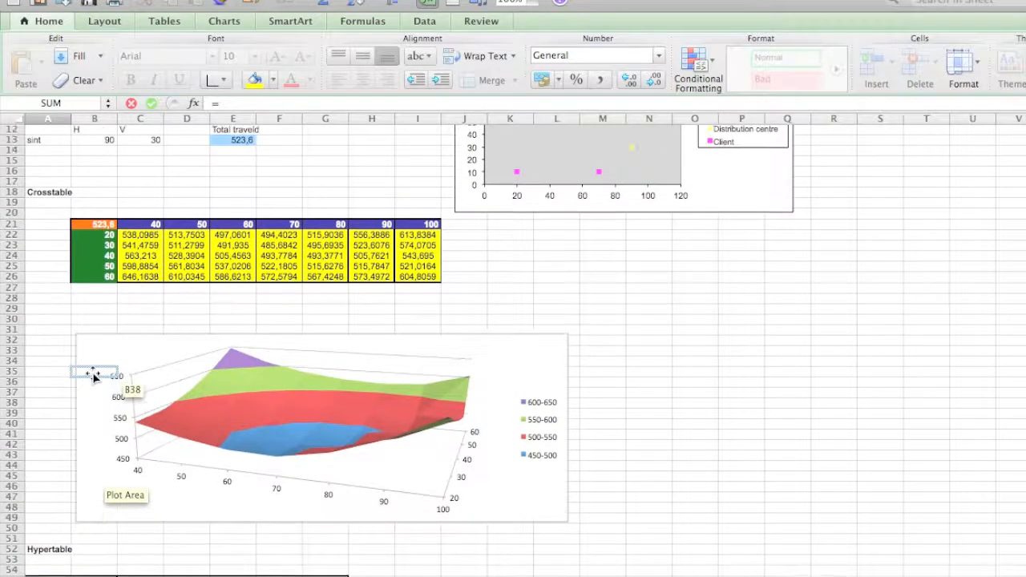
pyautogui.scroll(-3, 93, 377)
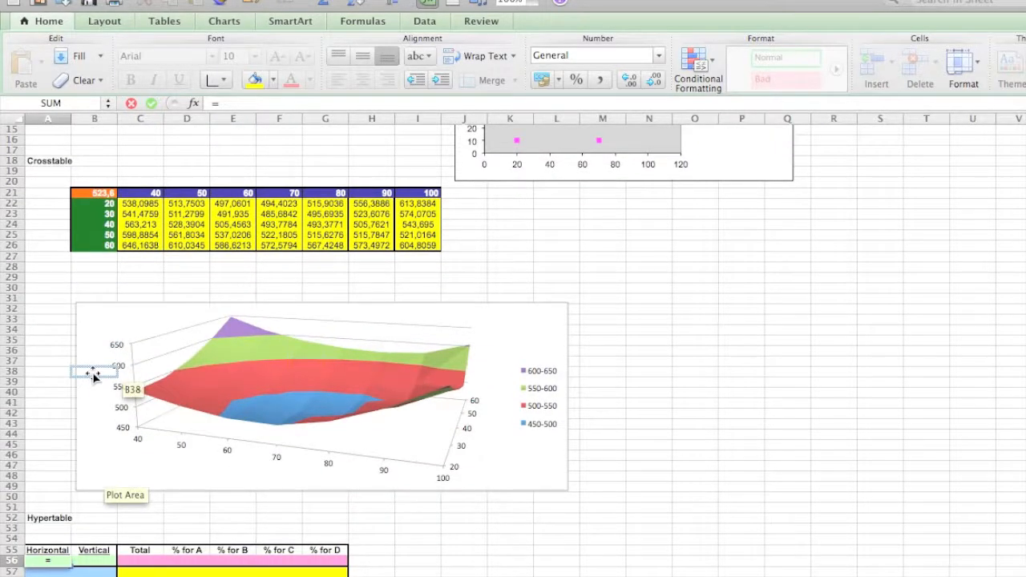
pyautogui.scroll(2, 109, 215)
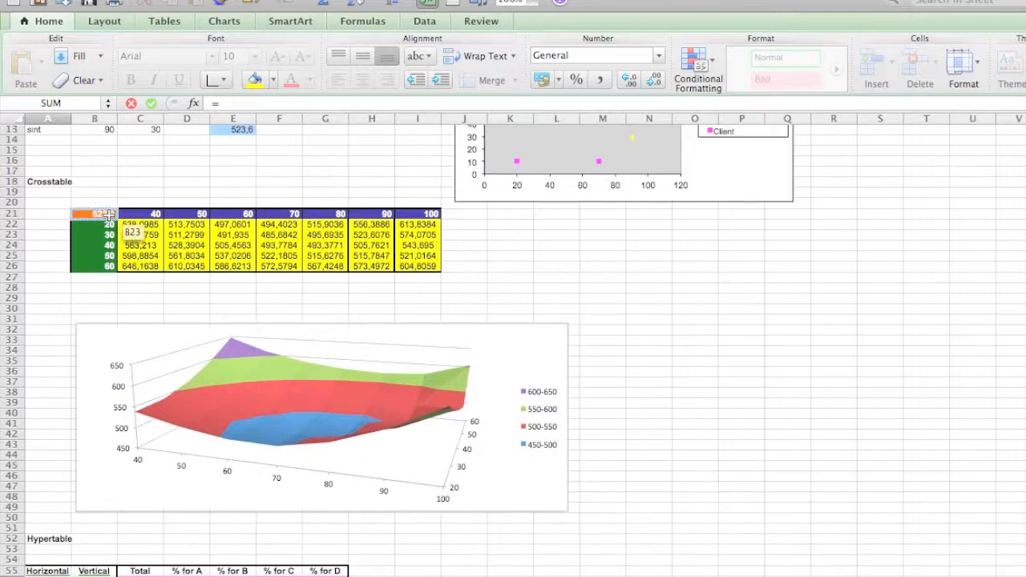
pyautogui.scroll(1, 109, 214)
pyautogui.click(106, 139)
pyautogui.press('Return')
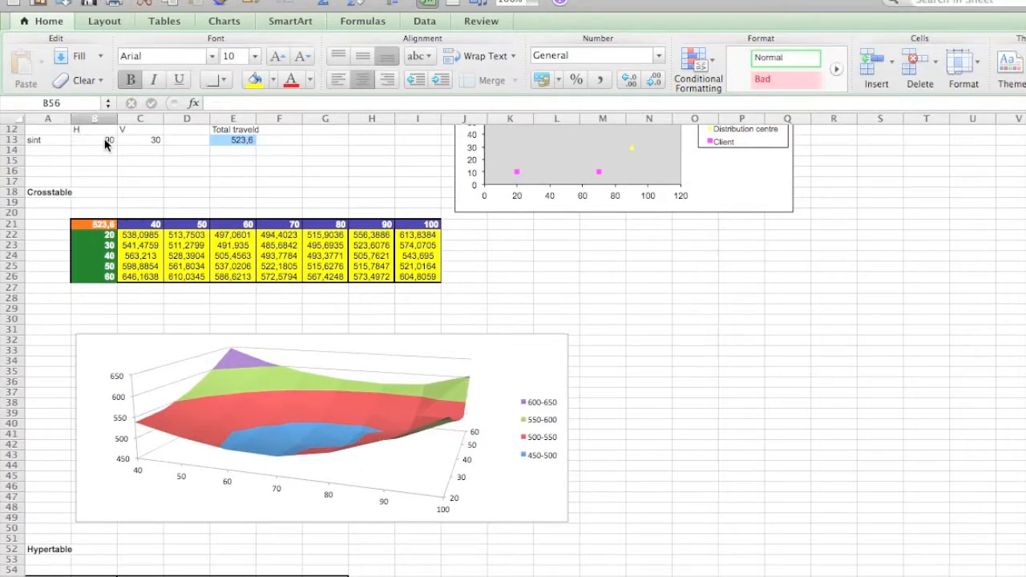
# Link the Hypertable's Vertical cell B56 to =C13 and its Total cell C56 to the total travelled distance with =E13
pyautogui.write('=')
pyautogui.click(137, 140)
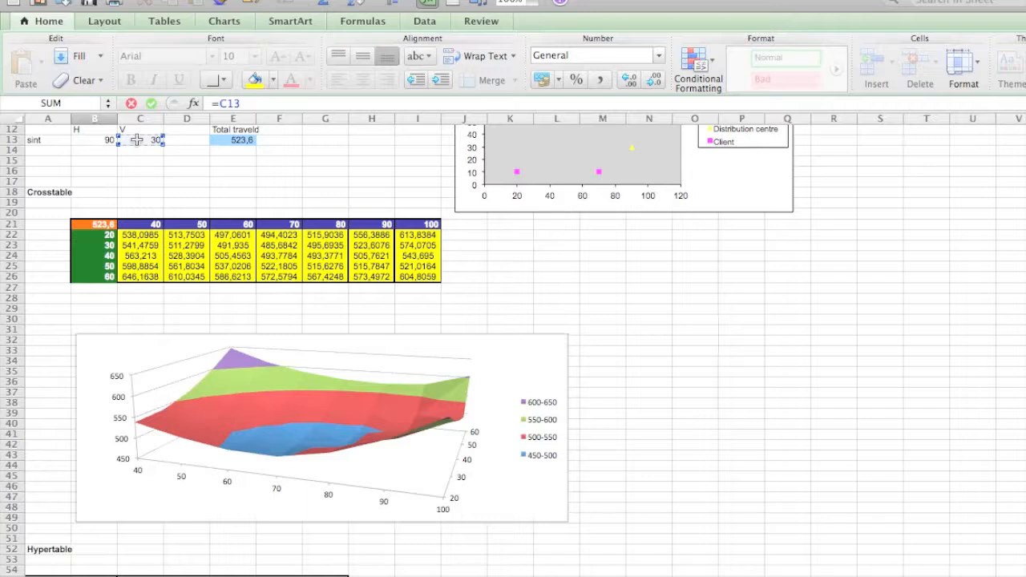
pyautogui.press('Return')
pyautogui.write('=')
pyautogui.click(231, 140)
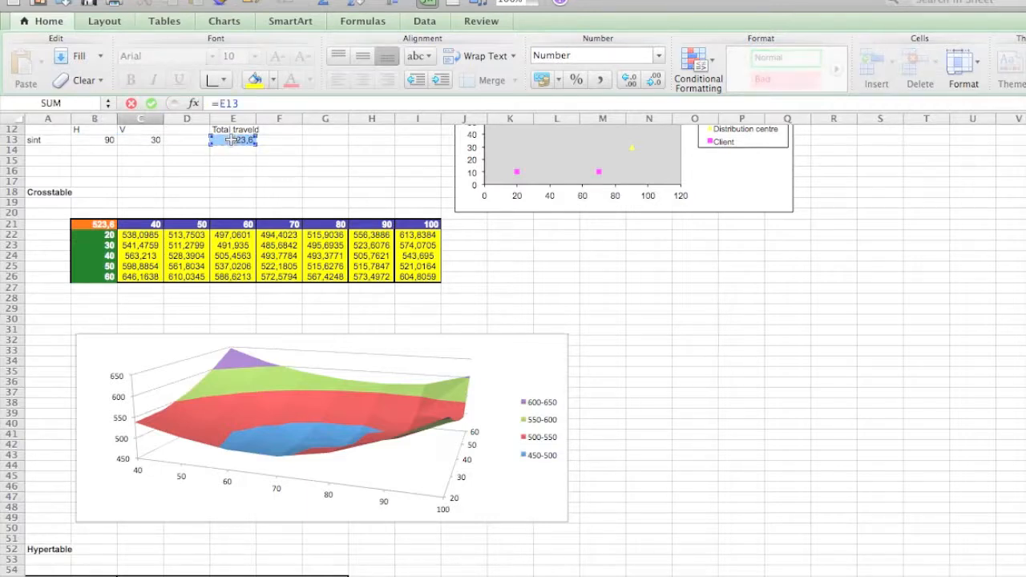
pyautogui.press('Tab')
# Calculate client A's share of the total travelled distance in D56 with =G5/E13
pyautogui.write('=')
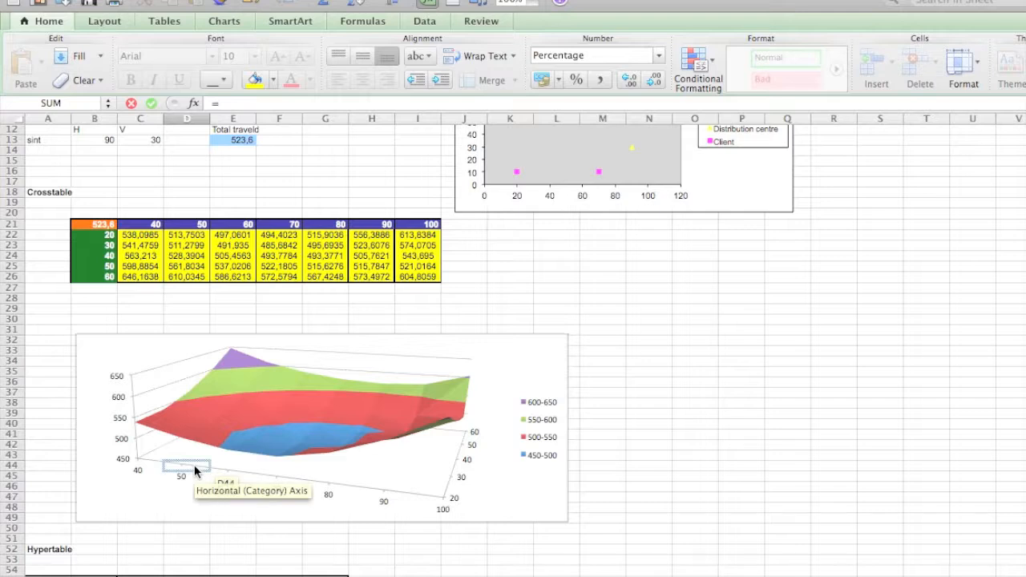
pyautogui.scroll(4, 195, 461)
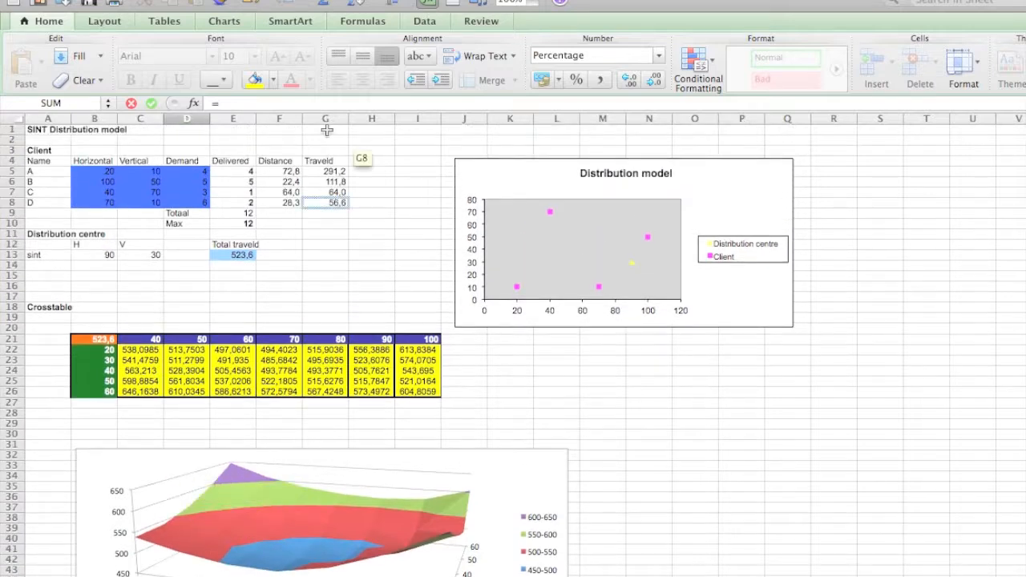
pyautogui.click(325, 172)
pyautogui.write('/')
pyautogui.click(231, 254)
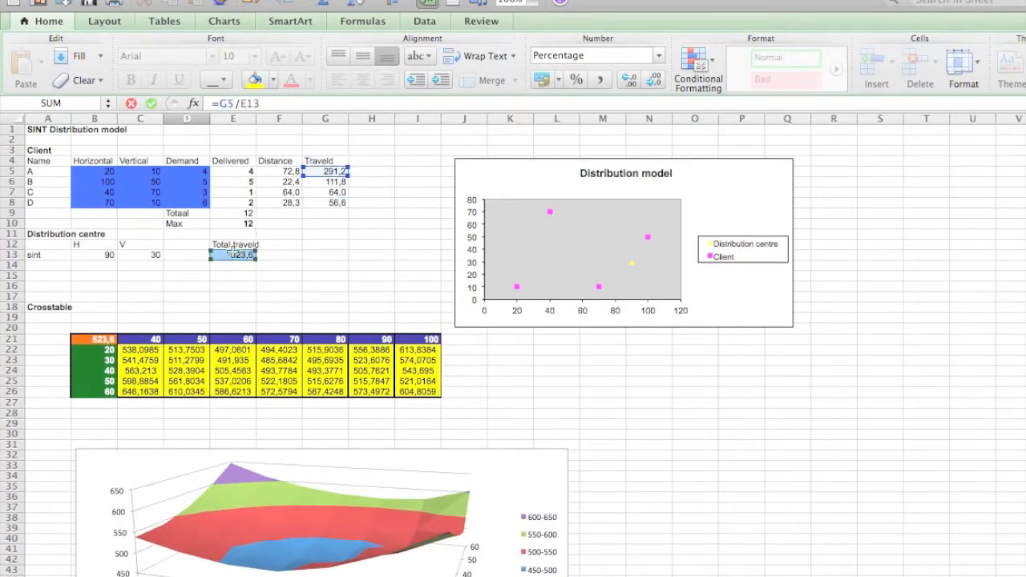
pyautogui.press('Return')
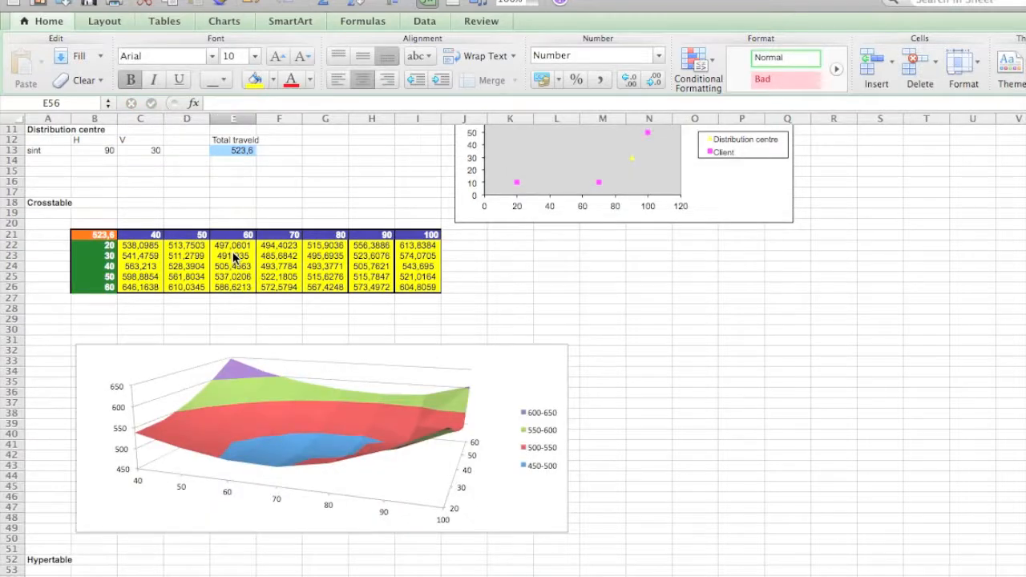
# Calculate client B's share of the total travelled distance in E56 with =G6/E13
pyautogui.write('=')
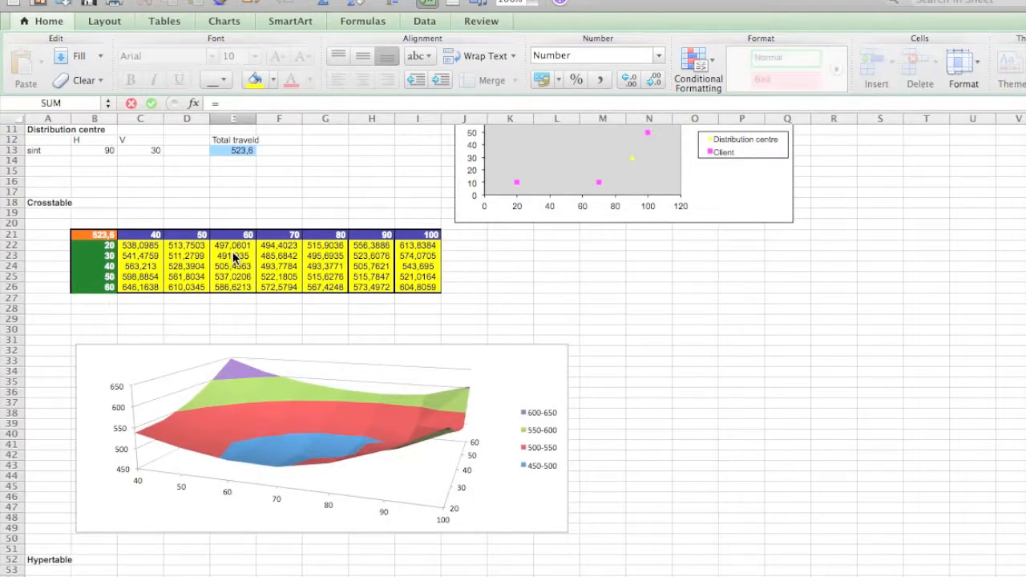
pyautogui.scroll(3, 234, 258)
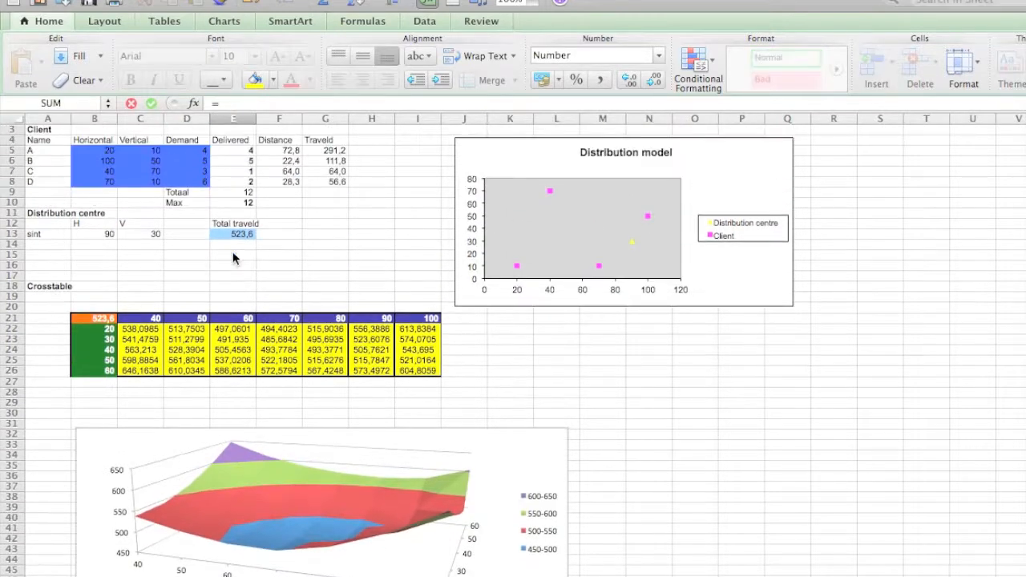
pyautogui.click(334, 160)
pyautogui.write('/')
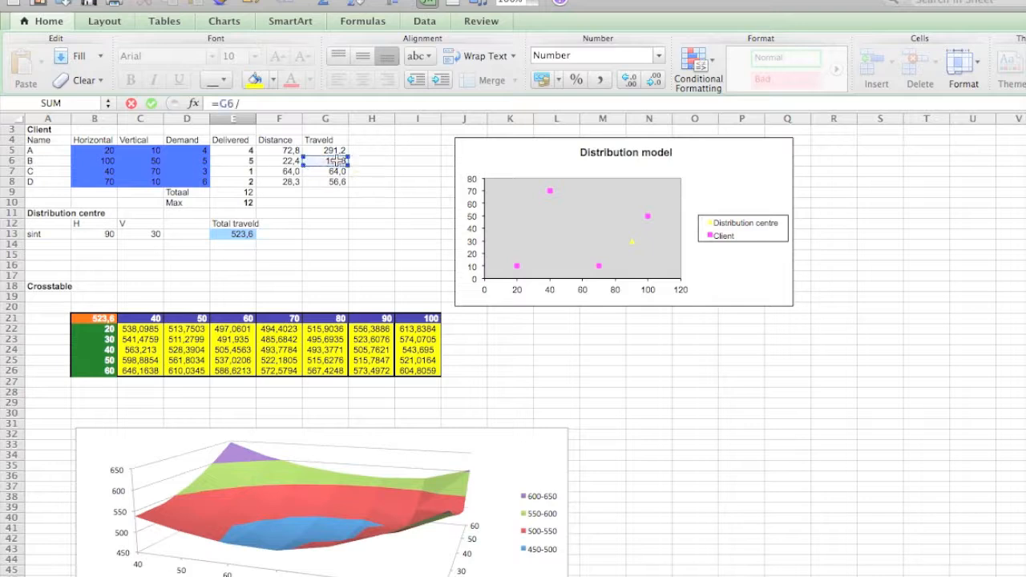
pyautogui.click(222, 234)
pyautogui.press('Return')
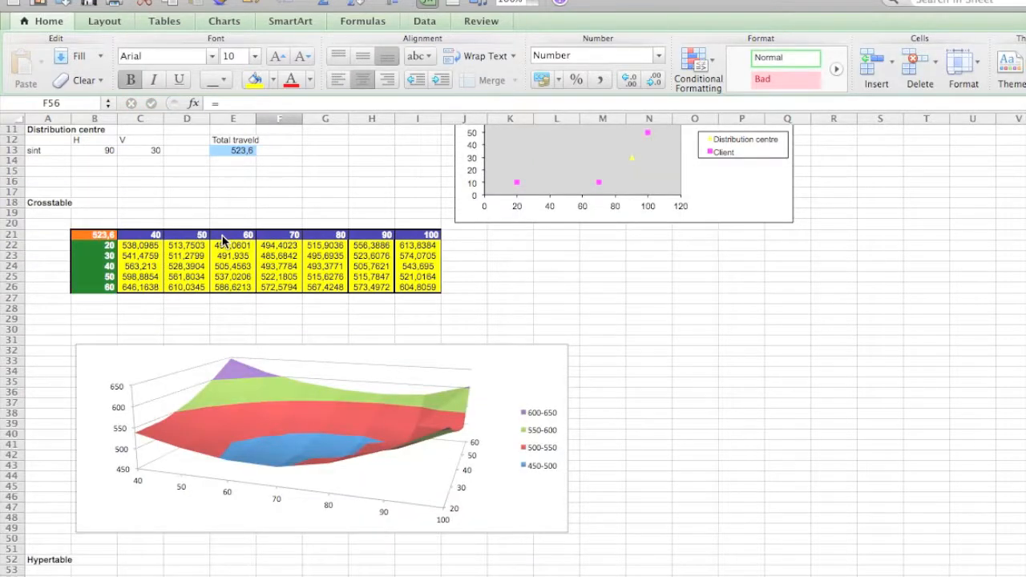
# Calculate client C's share of the total travelled distance in F56 with =G7/E13
pyautogui.scroll(5, 225, 235)
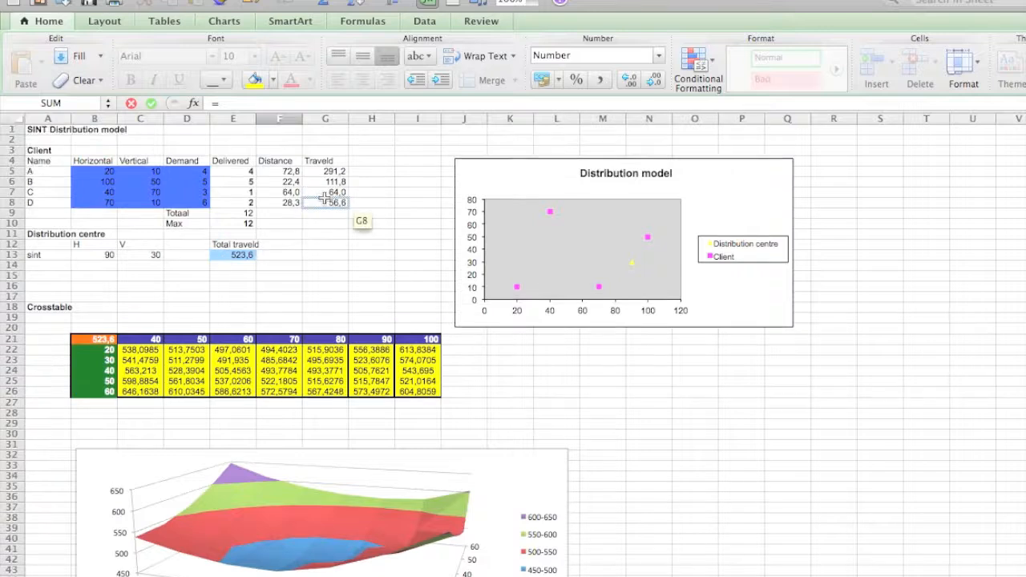
pyautogui.click(327, 193)
pyautogui.write('/')
pyautogui.click(230, 255)
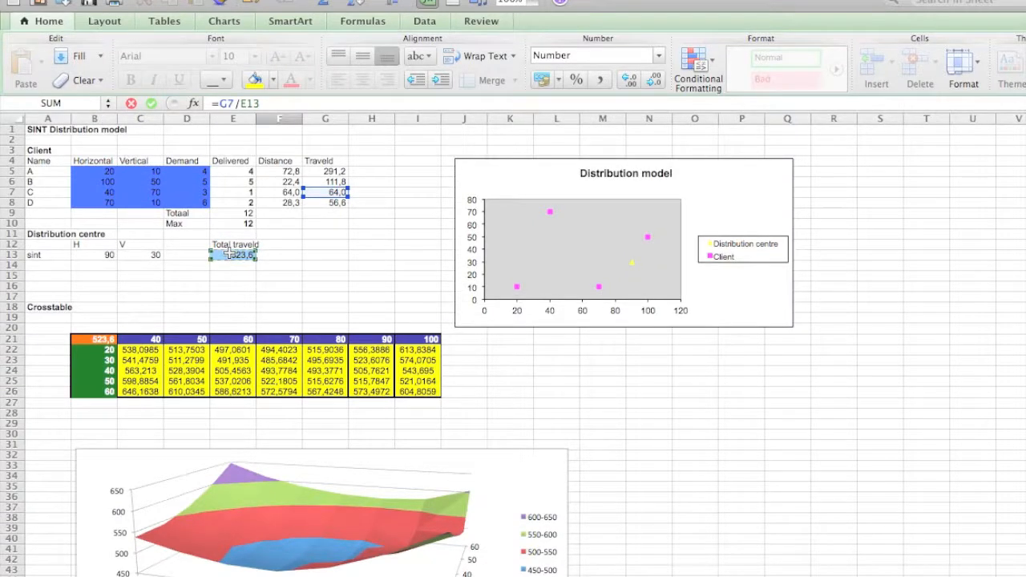
pyautogui.press('Return')
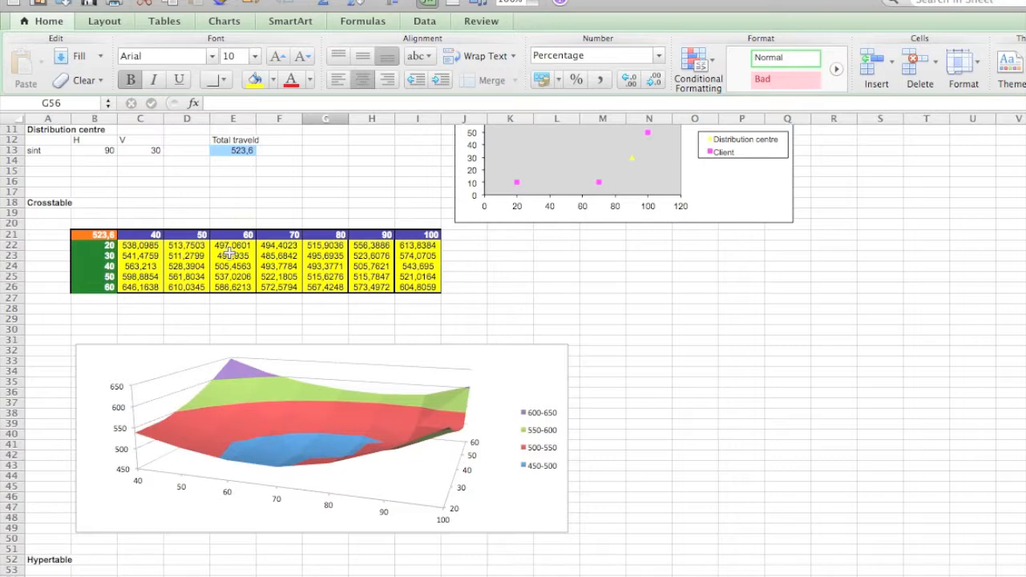
# Calculate client D's share of the total travelled distance in G56 with =G8/E13
pyautogui.write('=')
pyautogui.scroll(3, 230, 256)
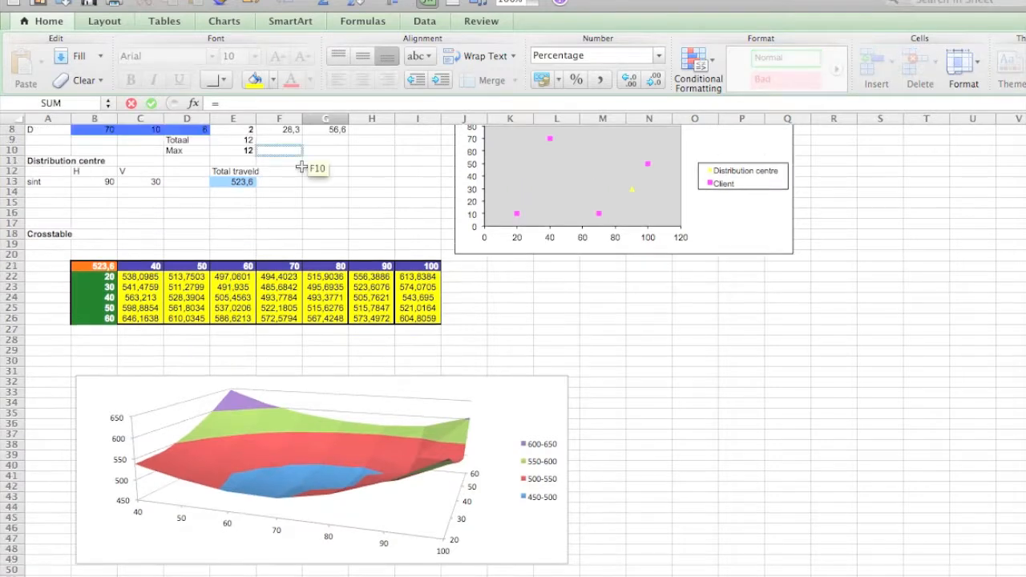
pyautogui.scroll(2, 300, 176)
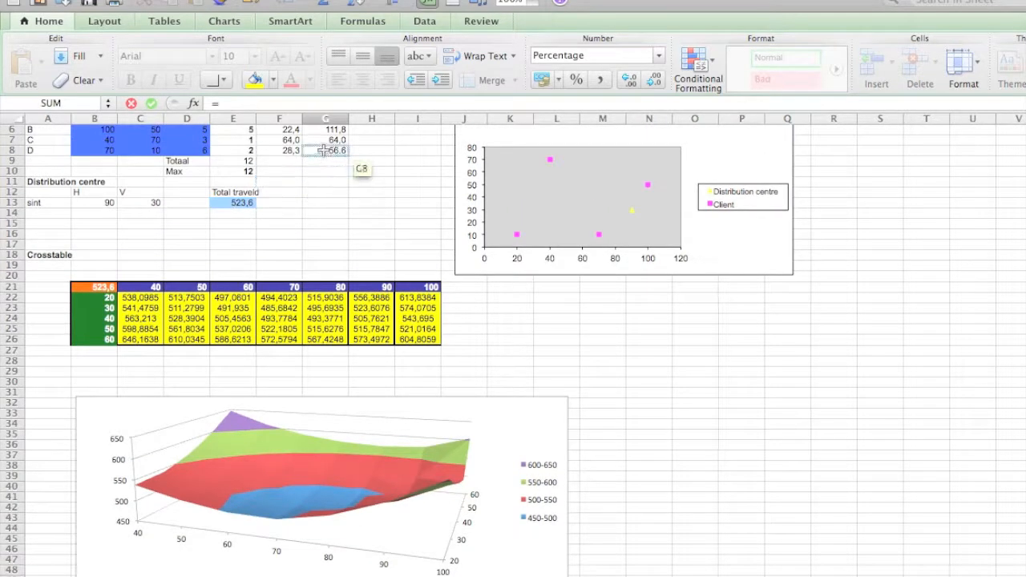
pyautogui.click(325, 150)
pyautogui.write('/')
pyautogui.click(235, 204)
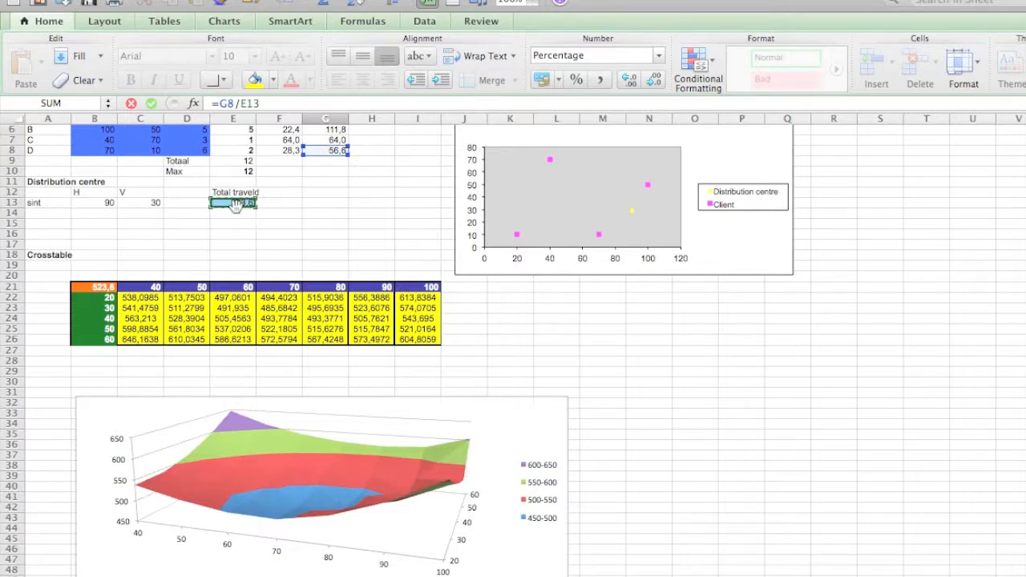
pyautogui.press('Tab')
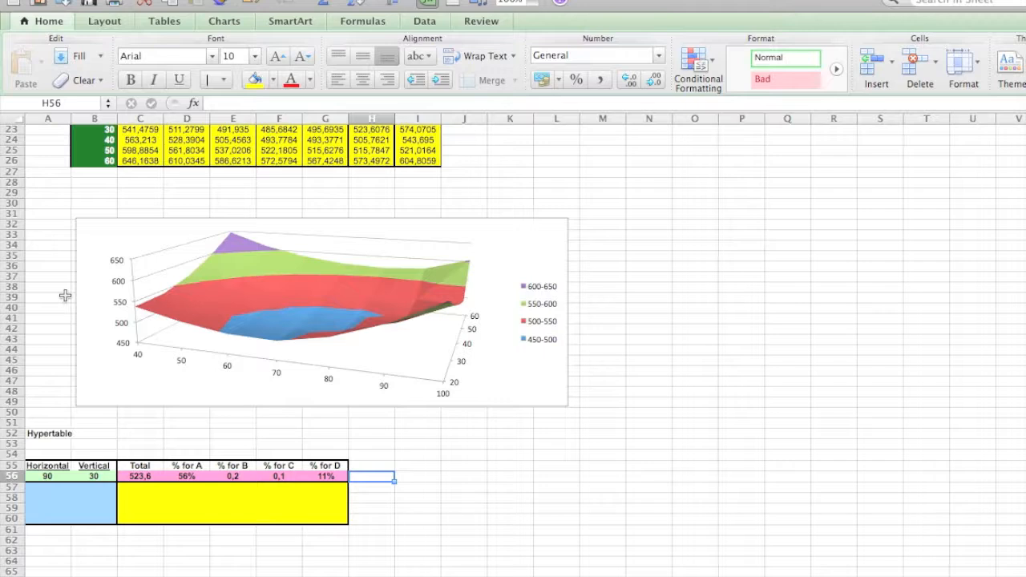
# Enable Developer in Excel's ribbon preferences and apply the change
pyautogui.click(59, 0)
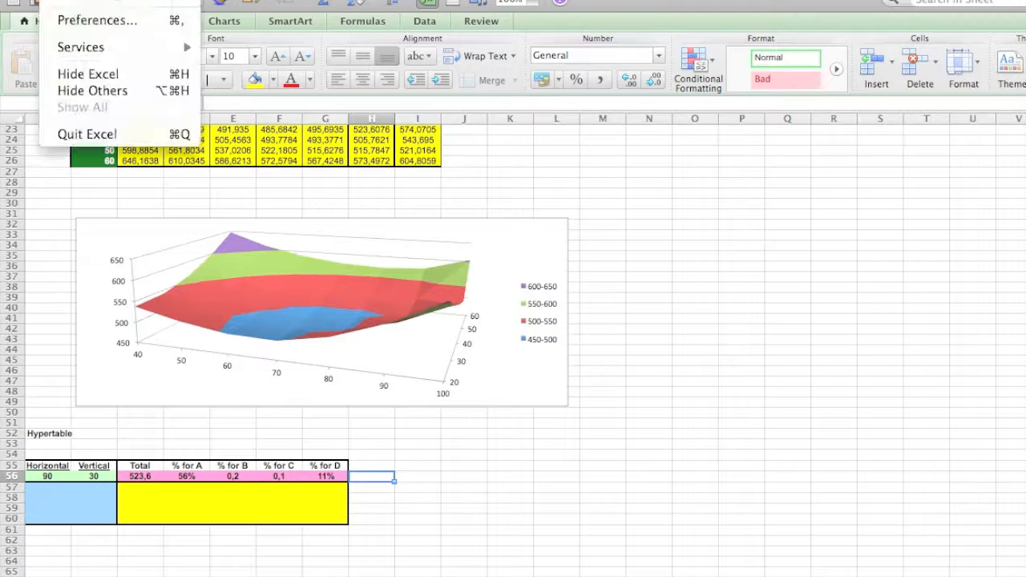
pyautogui.click(64, 22)
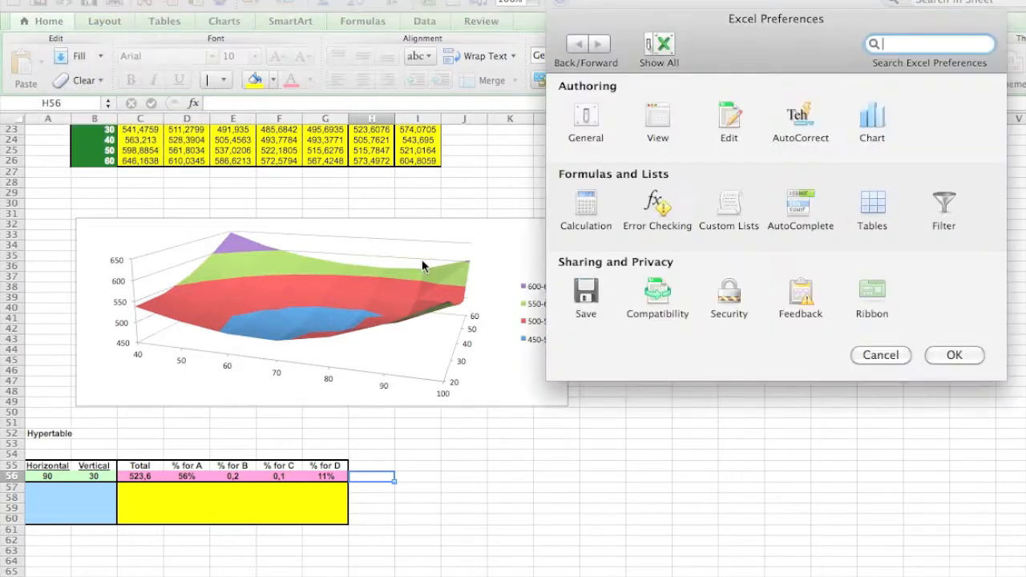
pyautogui.click(870, 291)
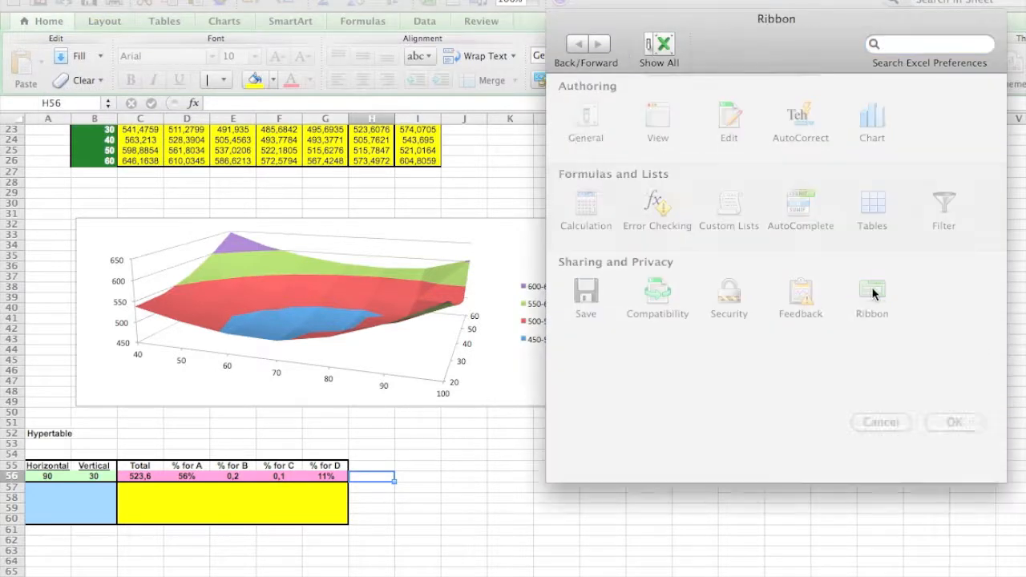
pyautogui.scroll(-2, 698, 320)
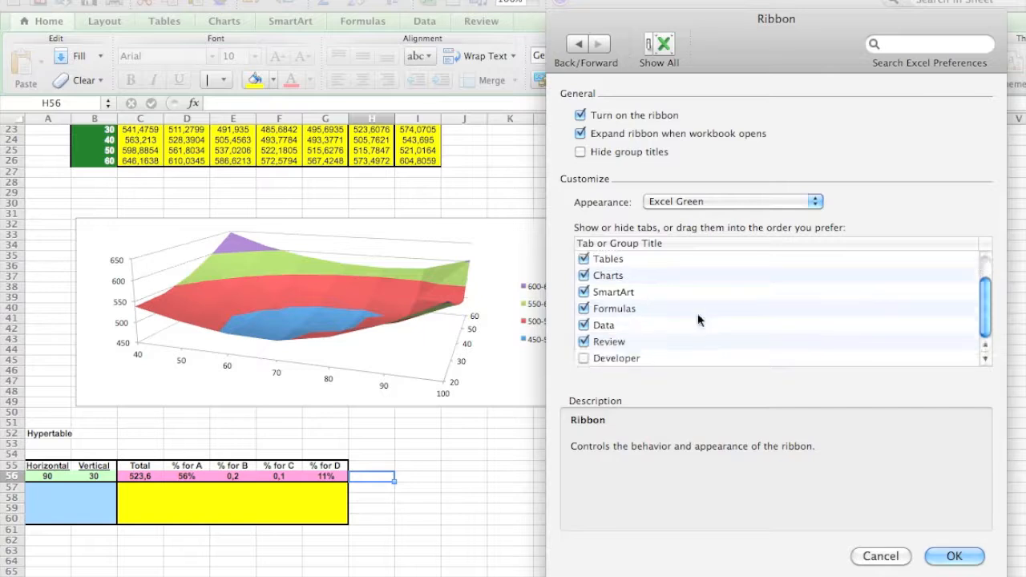
pyautogui.click(583, 361)
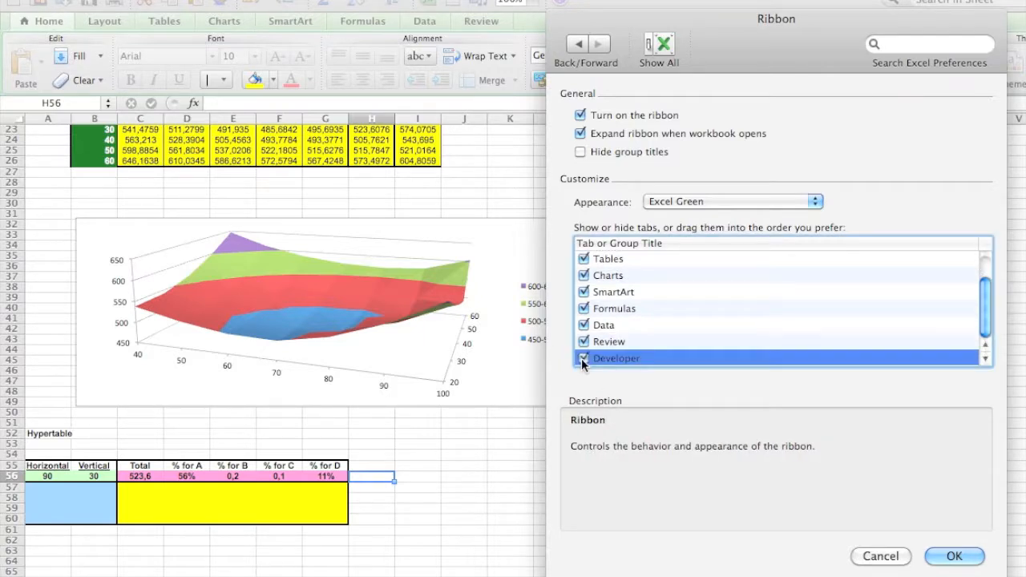
pyautogui.click(954, 556)
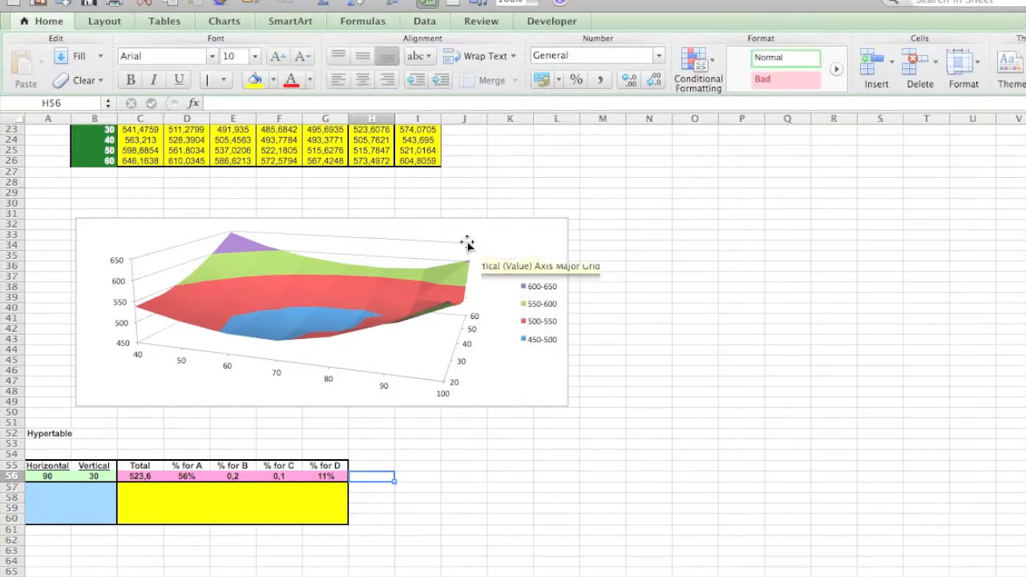
# Open the Visual Basic editor from the Developer tools
pyautogui.click(546, 20)
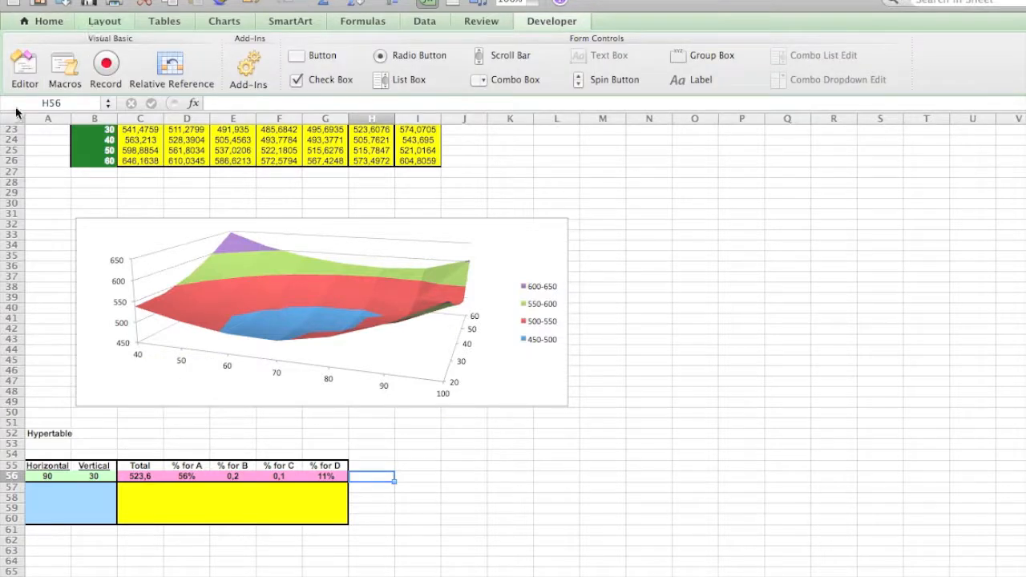
pyautogui.click(22, 62)
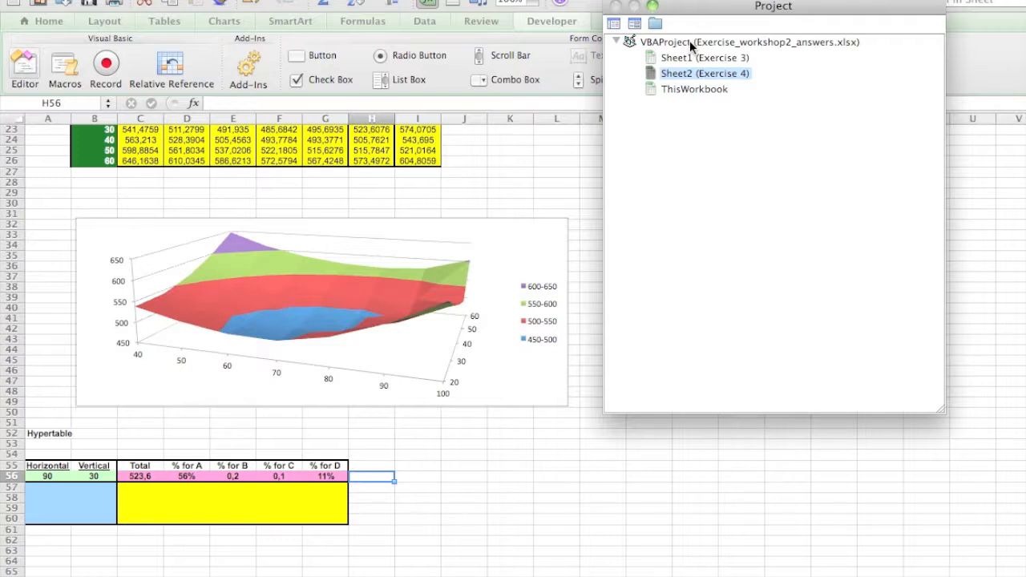
pyautogui.press('super+Tab')
pyautogui.press('super+Tab')
pyautogui.press('super+Tab')
pyautogui.press('super+Tab')
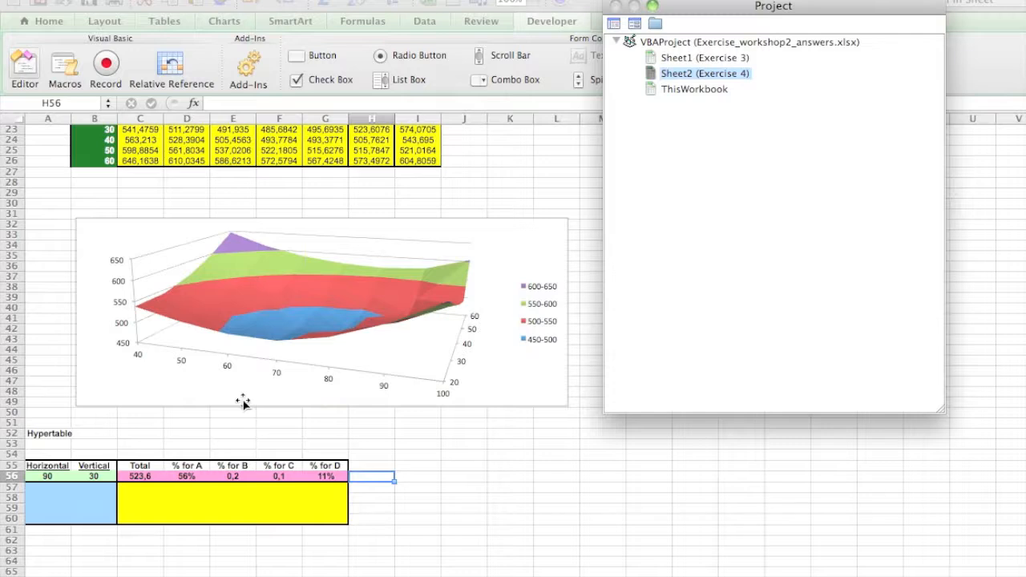
# Import the VB module file from the softmana folder inside lessen into the Exercise_workshop2_answers.xlsx VBA project
pyautogui.click(662, 43)
pyautogui.rightClick(662, 46)
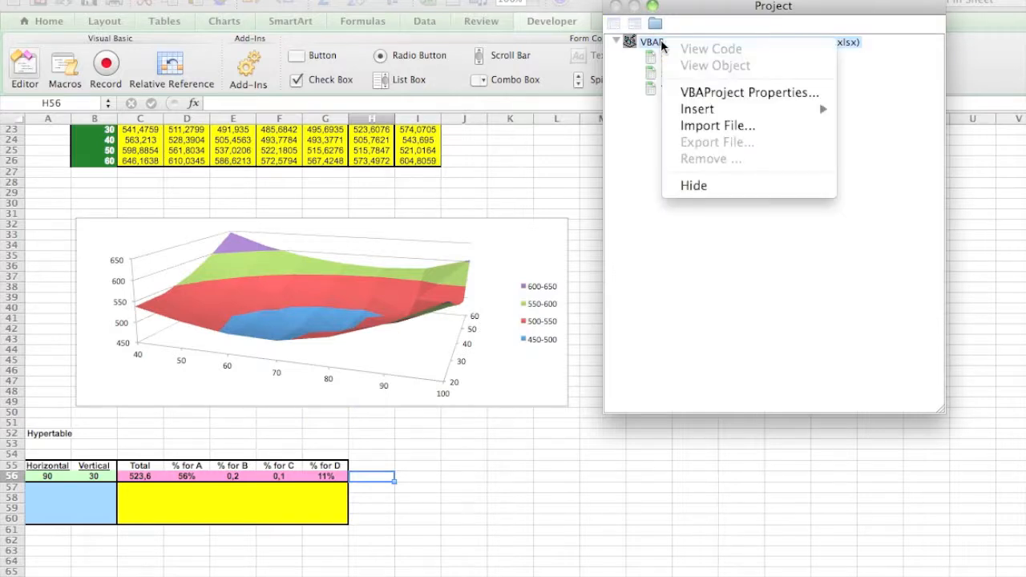
pyautogui.click(713, 129)
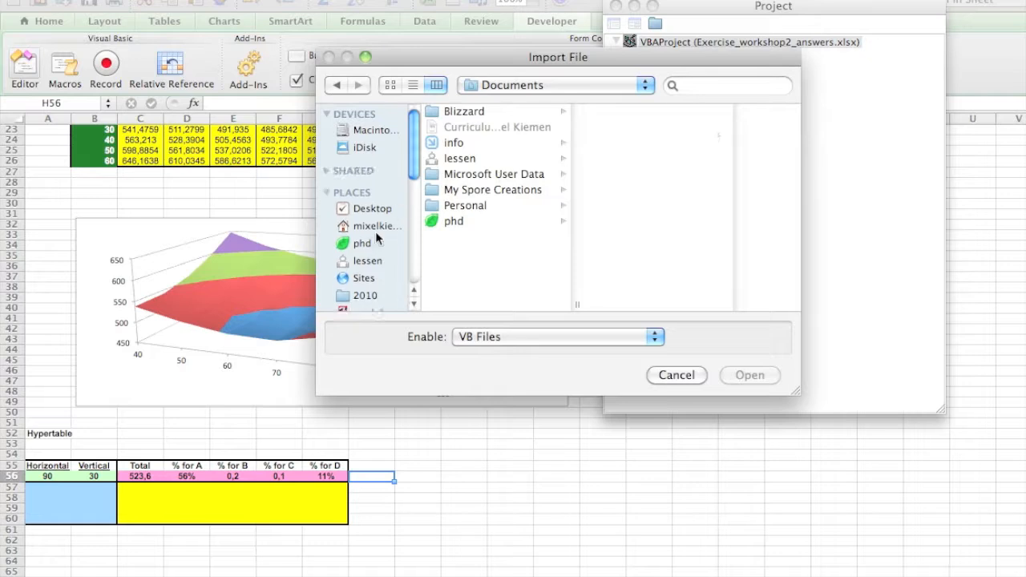
pyautogui.click(364, 265)
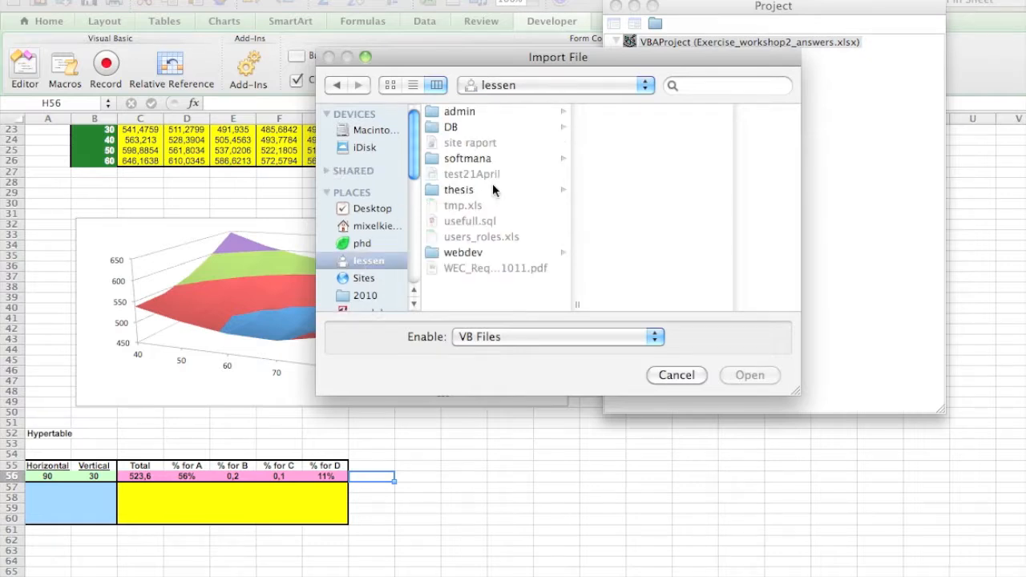
pyautogui.click(465, 160)
pyautogui.click(635, 219)
pyautogui.click(753, 377)
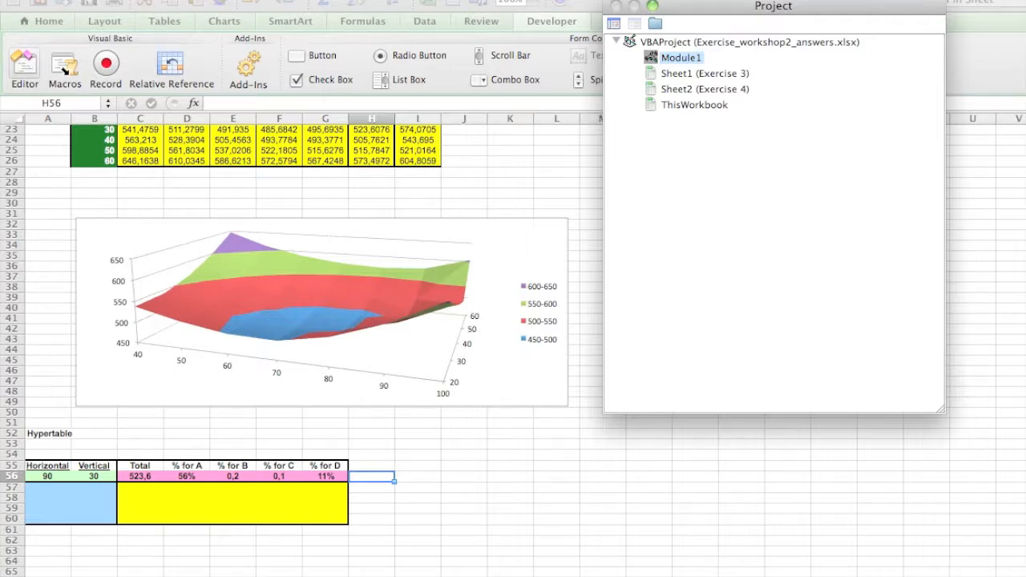
pyautogui.click(64, 69)
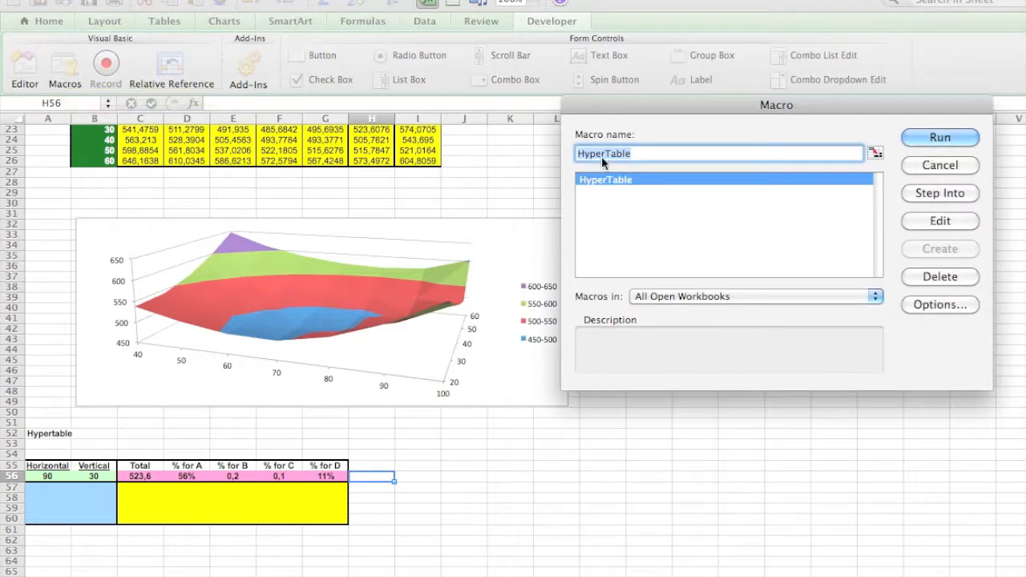
pyautogui.click(934, 138)
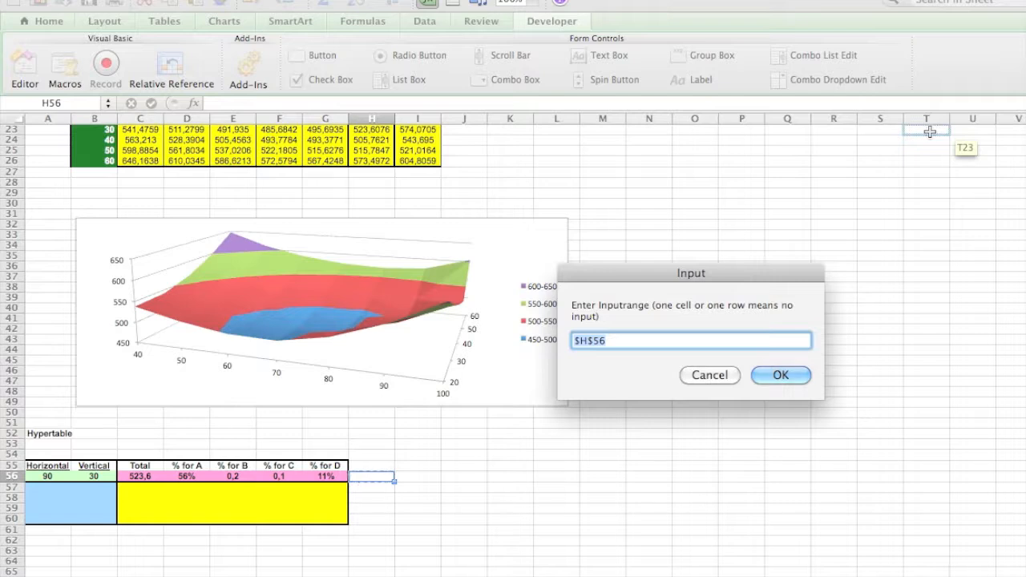
pyautogui.click(42, 475)
pyautogui.moveTo(42, 476); pyautogui.dragTo(112, 521)
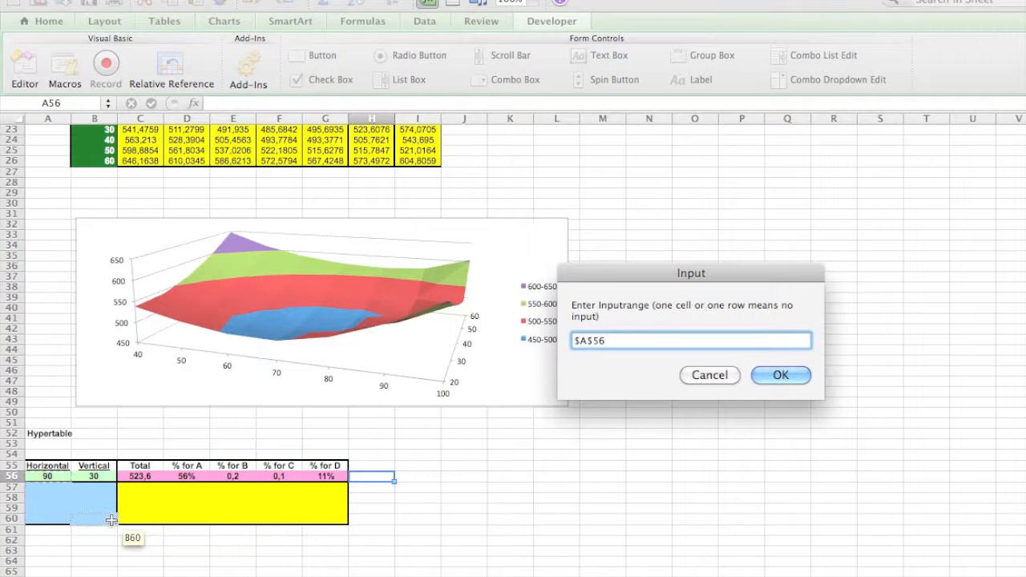
pyautogui.click(722, 379)
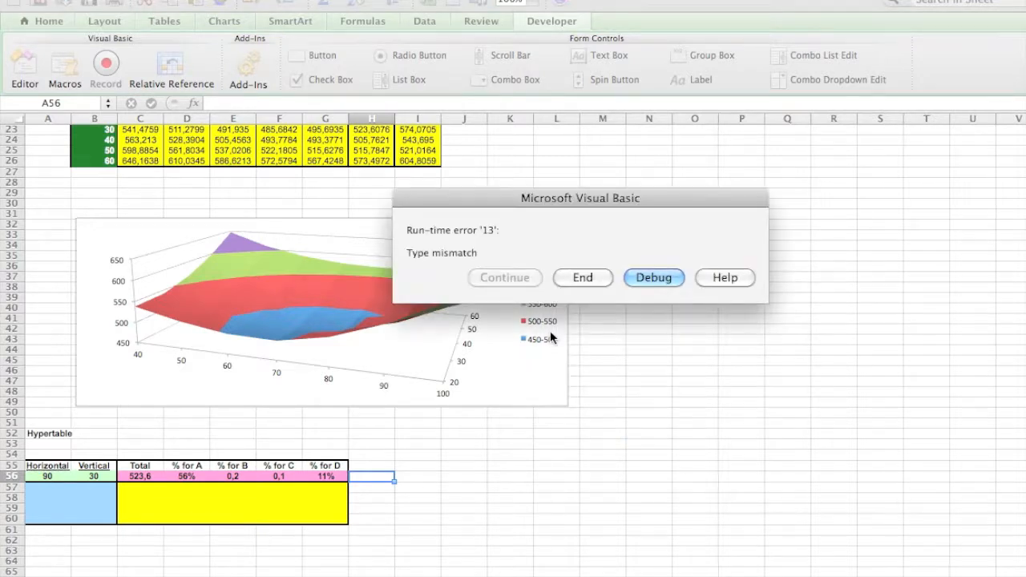
pyautogui.click(597, 277)
# Enter 80, 75, 70 and 65 as the Hypertable's Horizontal input values in A57:A60
pyautogui.scroll(3, 332, 492)
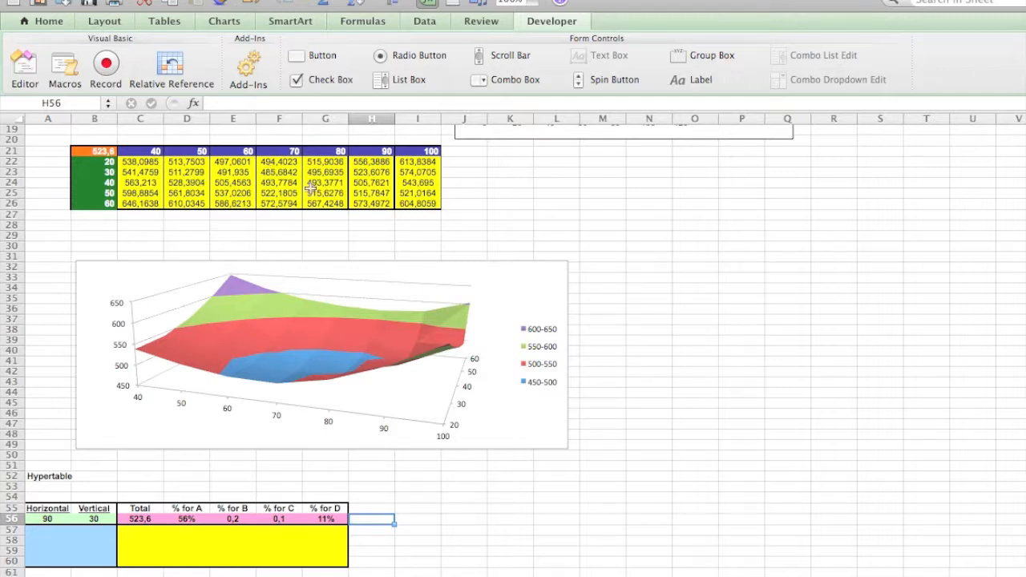
pyautogui.click(86, 533)
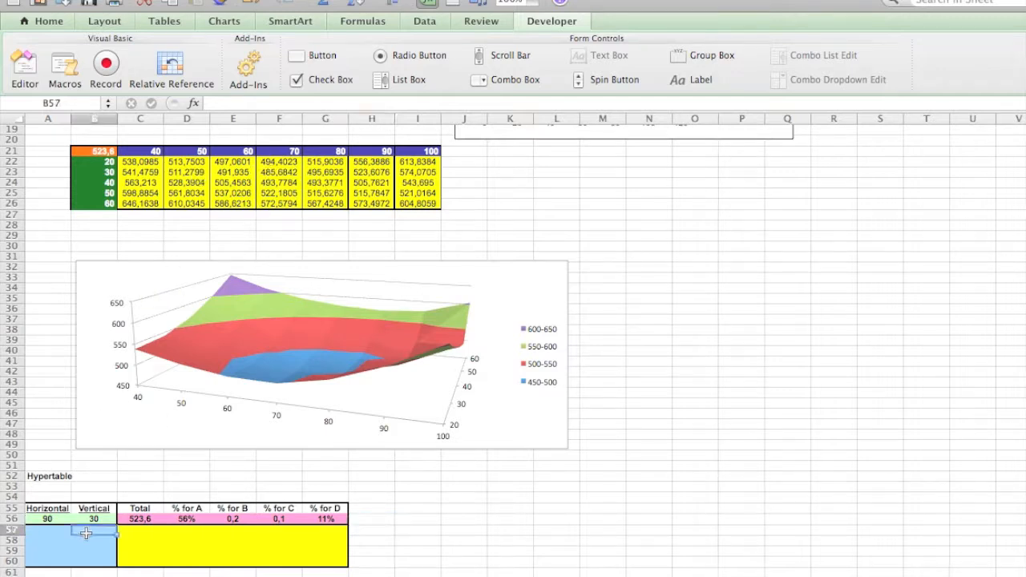
pyautogui.press('Left')
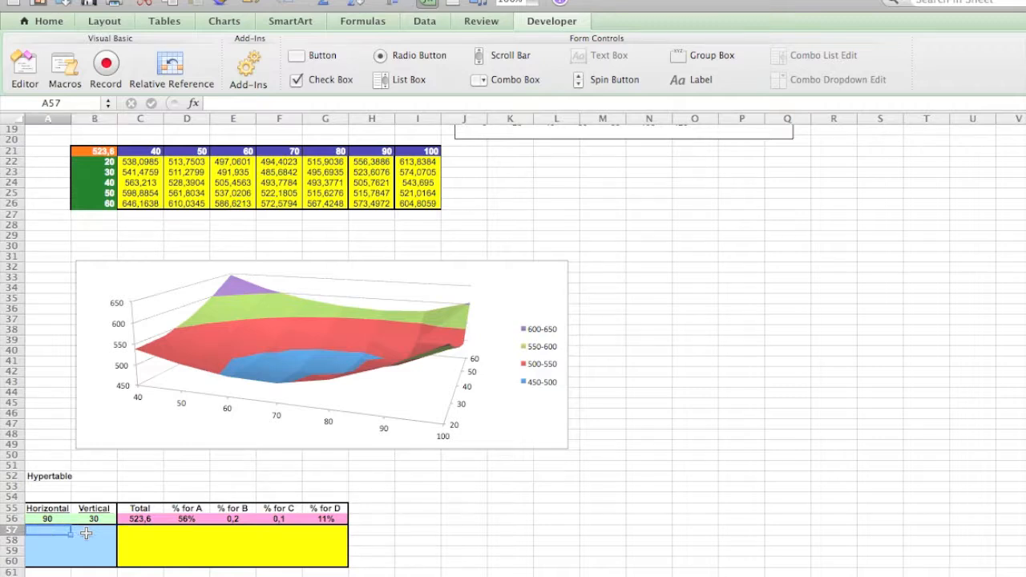
pyautogui.write('80')
pyautogui.press('Return')
pyautogui.write('75')
pyautogui.press('Return')
pyautogui.write('60')
pyautogui.press('Return')
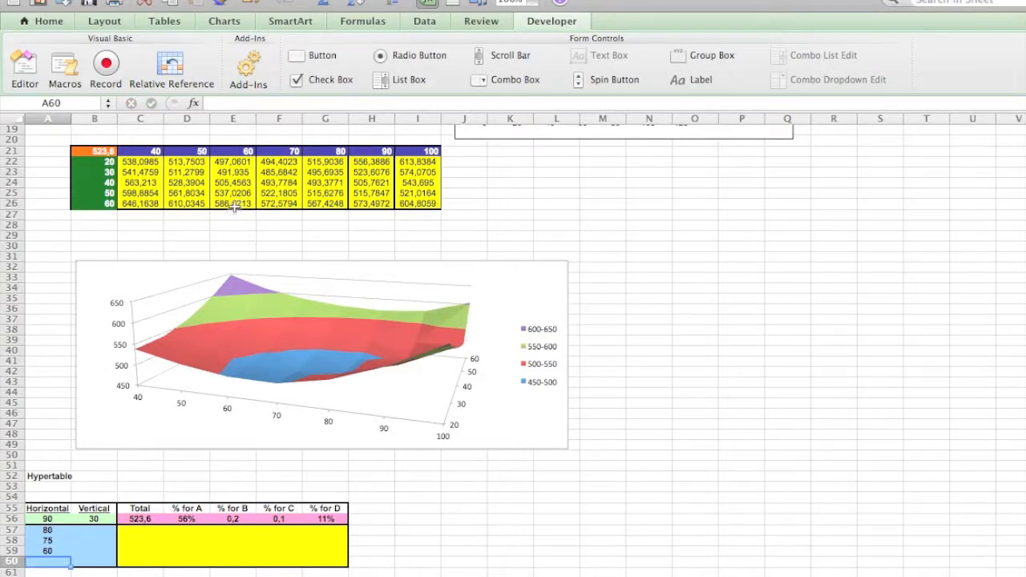
pyautogui.press('Up')
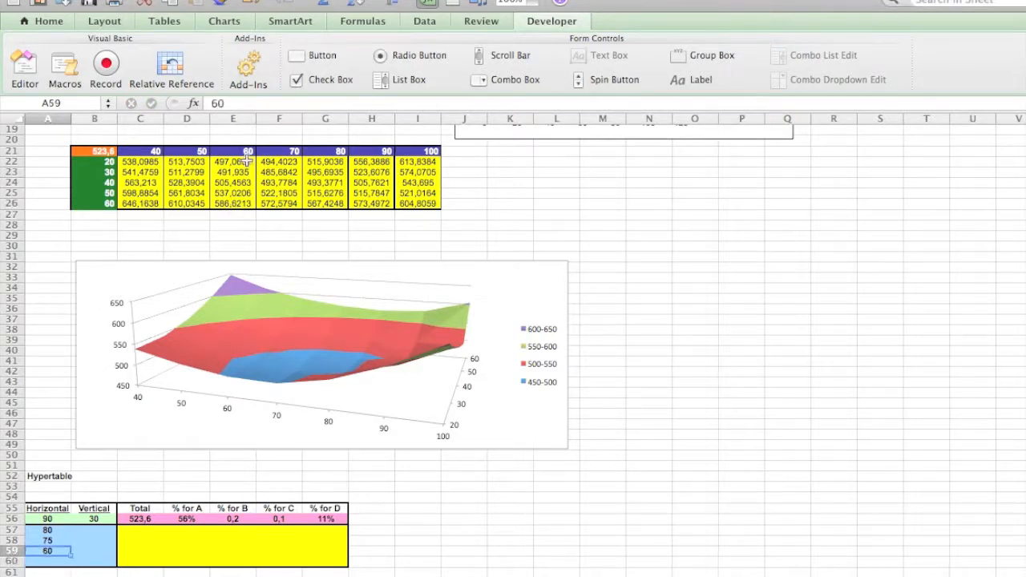
pyautogui.write('70')
pyautogui.press('Return')
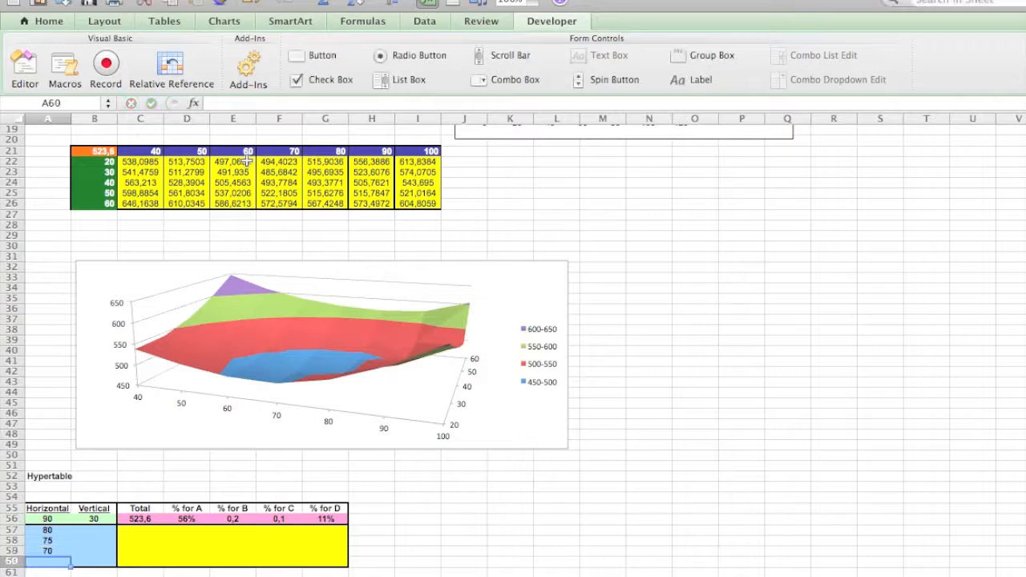
pyautogui.write('65')
pyautogui.press('Up')
# Enter 35, 30, 35 and 30 as the Hypertable's Vertical input values in B57:B60
pyautogui.press('Up')
pyautogui.press('Up')
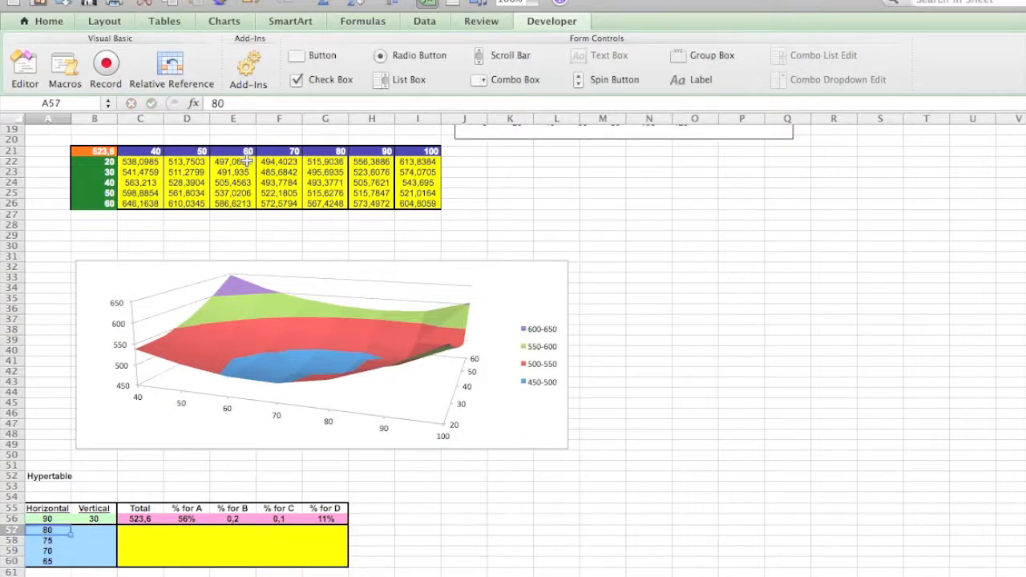
pyautogui.press('Right')
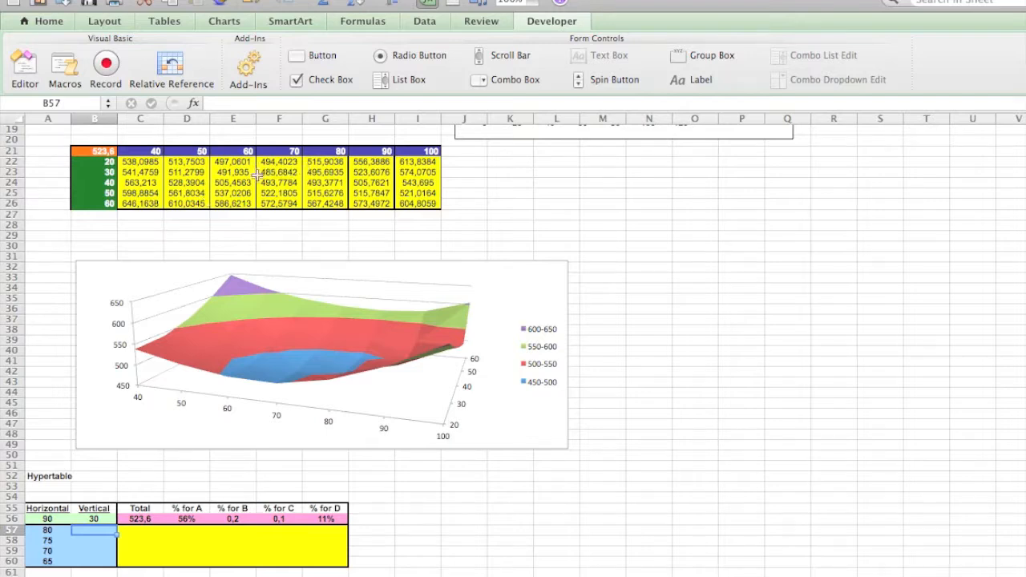
pyautogui.write('35')
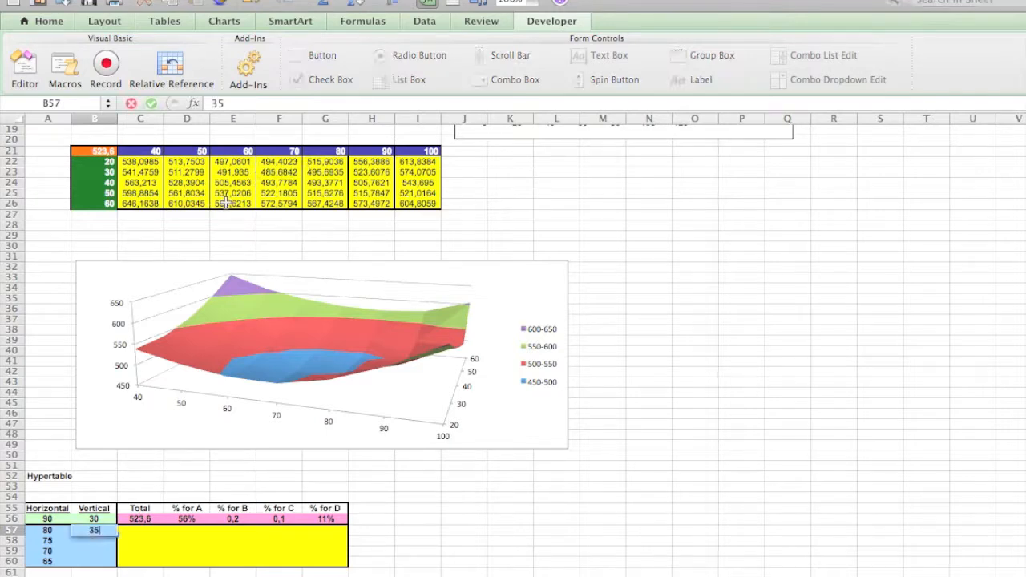
pyautogui.press('Return')
pyautogui.write('30')
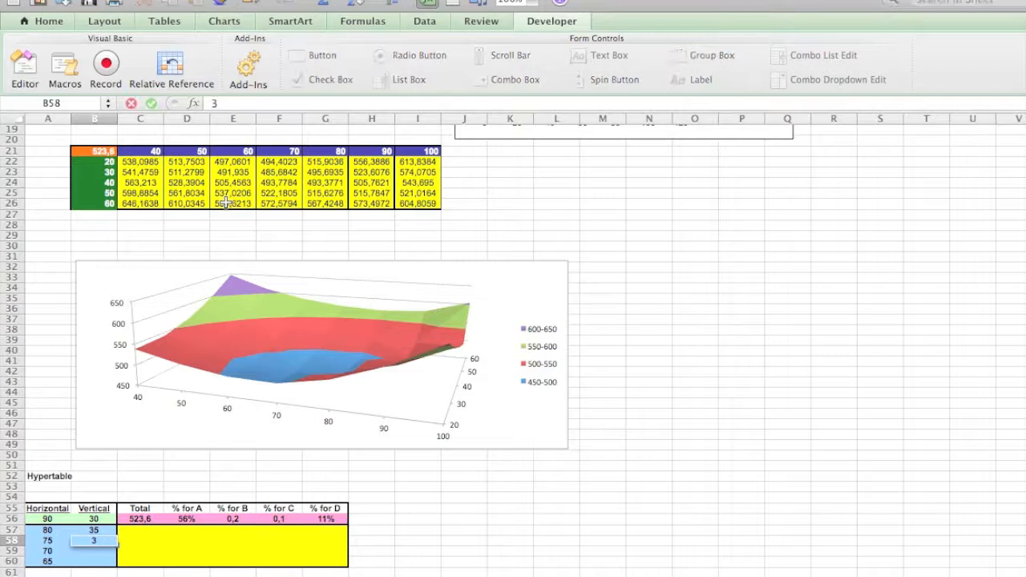
pyautogui.press('Return')
pyautogui.write('35')
pyautogui.press('Return')
pyautogui.write('30')
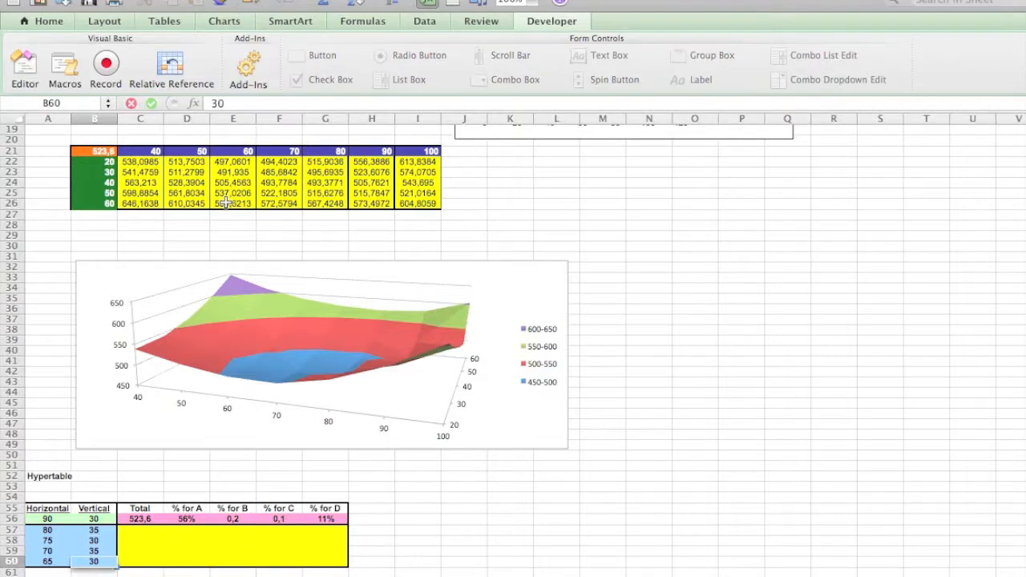
pyautogui.press('Up')
pyautogui.press('Up')
pyautogui.press('Up')
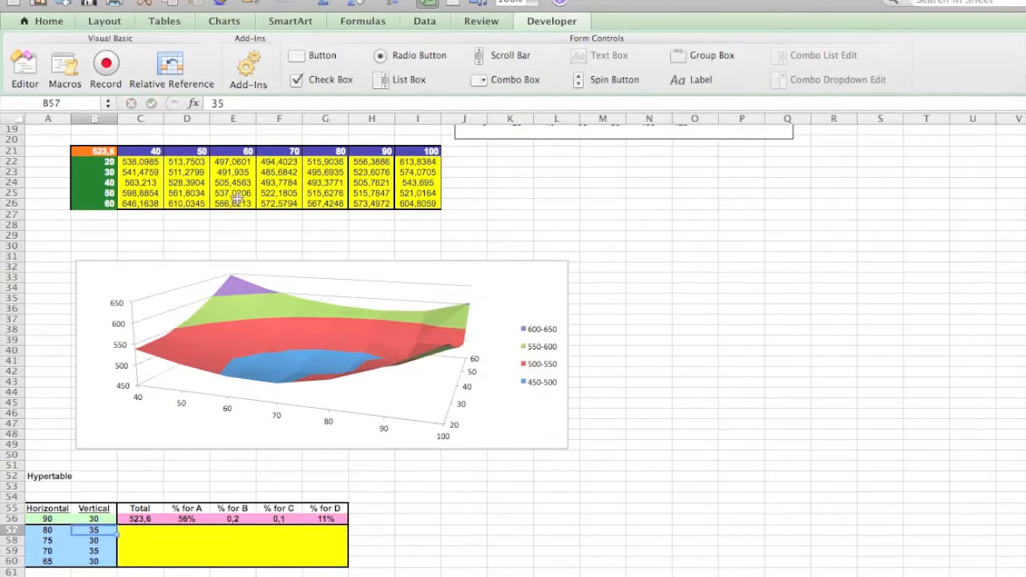
# Run the HyperTable macro with A56:B60 as the input range and C56:G60 as the output range
pyautogui.click(56, 69)
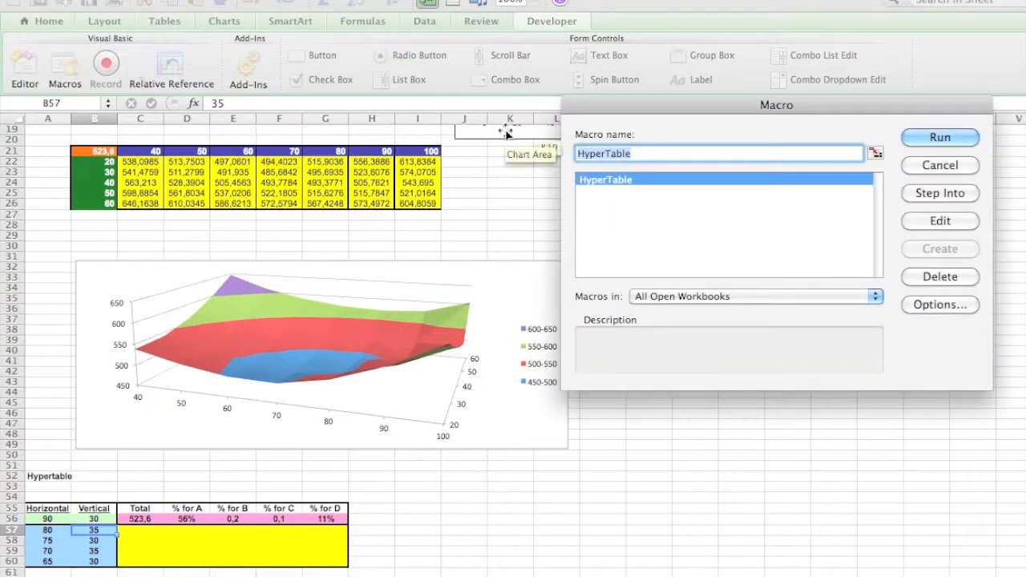
pyautogui.click(950, 138)
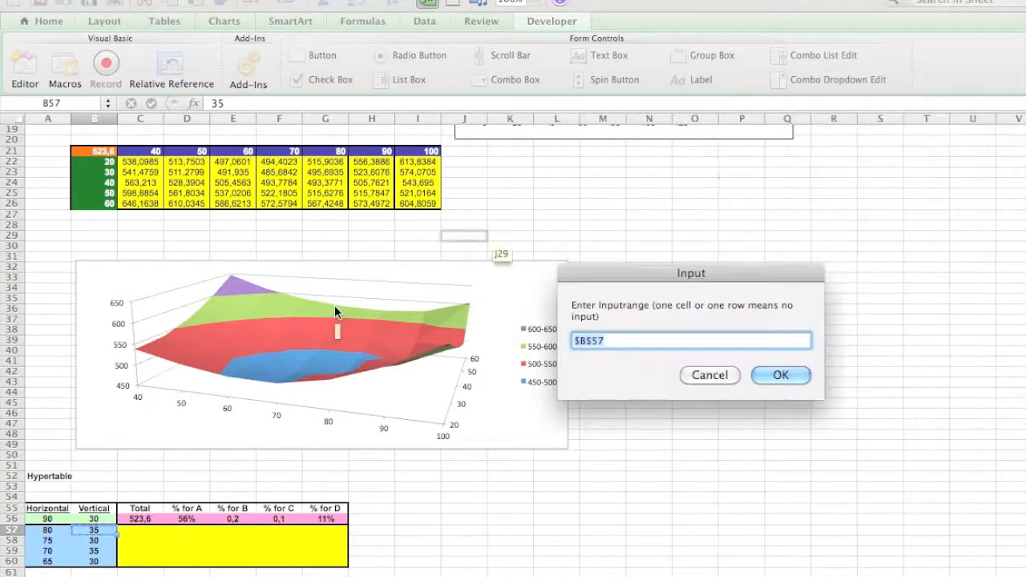
pyautogui.click(37, 518)
pyautogui.moveTo(38, 518); pyautogui.dragTo(86, 564)
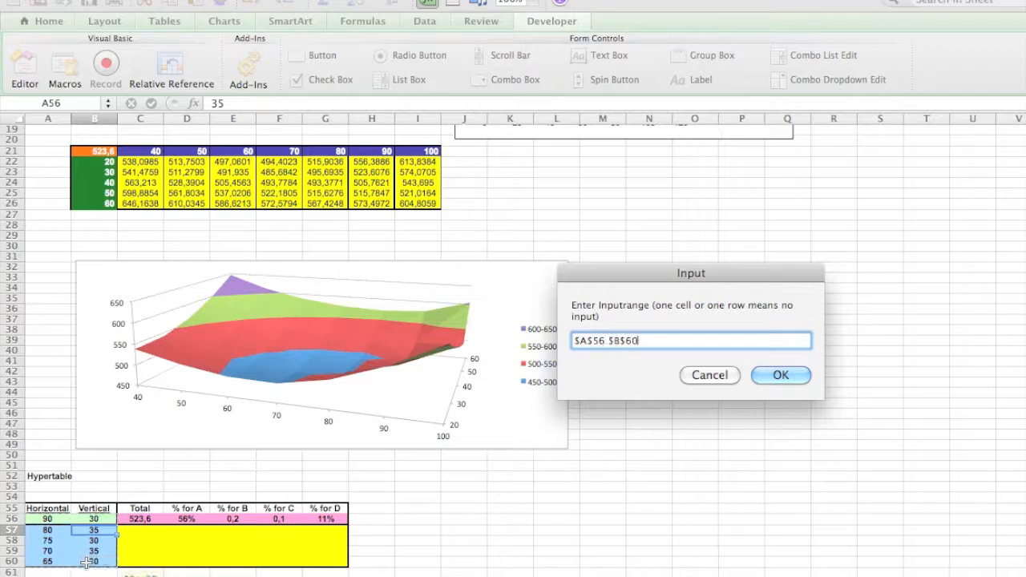
pyautogui.click(780, 376)
pyautogui.click(140, 530)
pyautogui.click(140, 520)
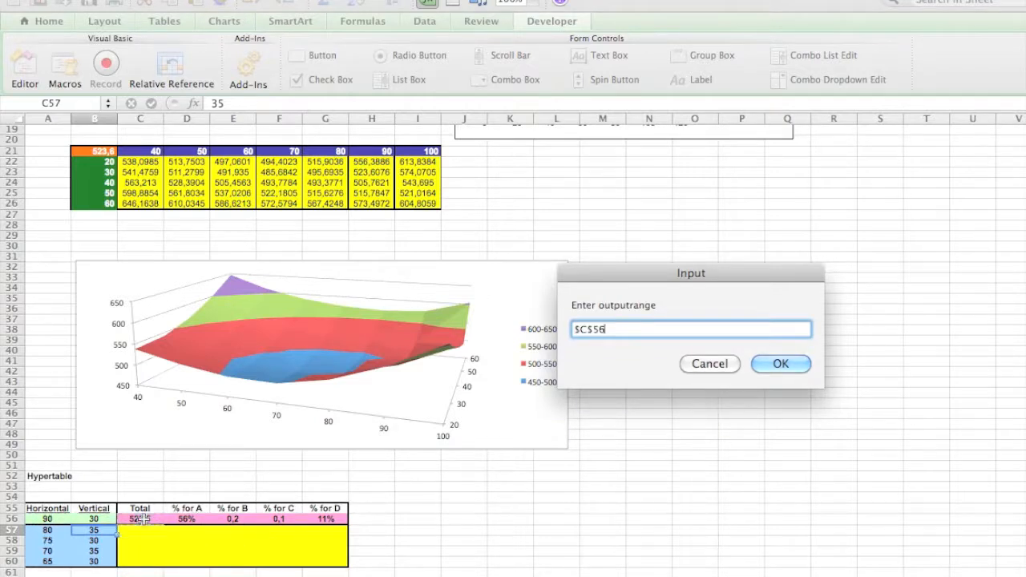
pyautogui.moveTo(328, 562); pyautogui.dragTo(328, 562)
pyautogui.click(788, 363)
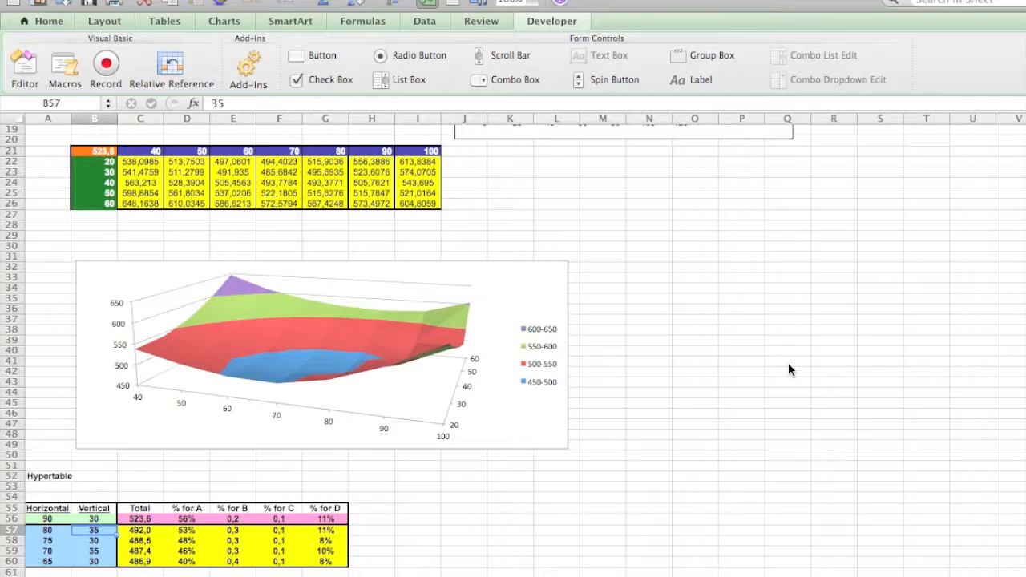
# Format the % for B and % for C values in E56:F60 as Percentage with 2 decimal places
pyautogui.click(232, 520)
pyautogui.moveTo(232, 519); pyautogui.dragTo(271, 561)
pyautogui.rightClick(265, 552)
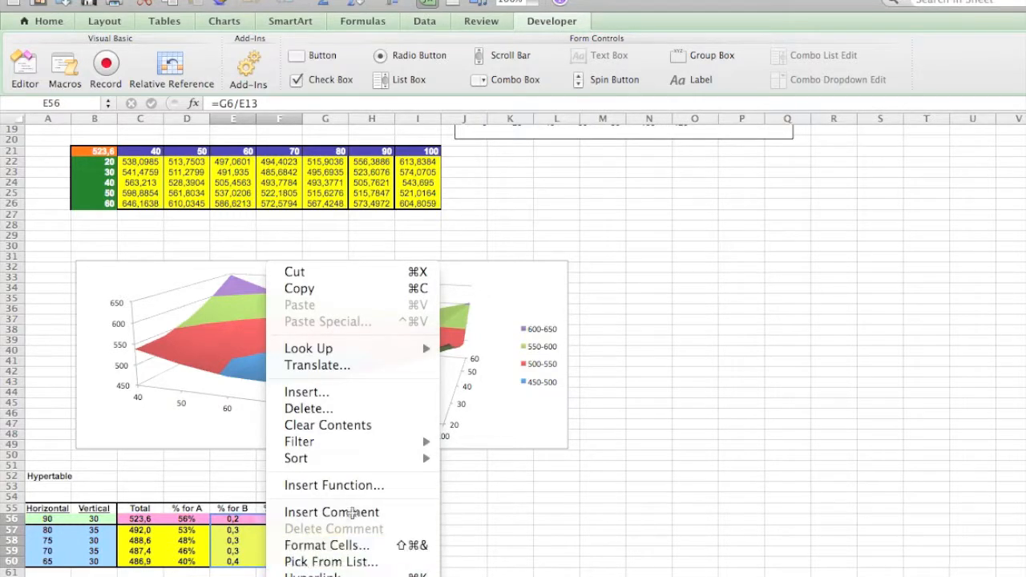
pyautogui.click(362, 546)
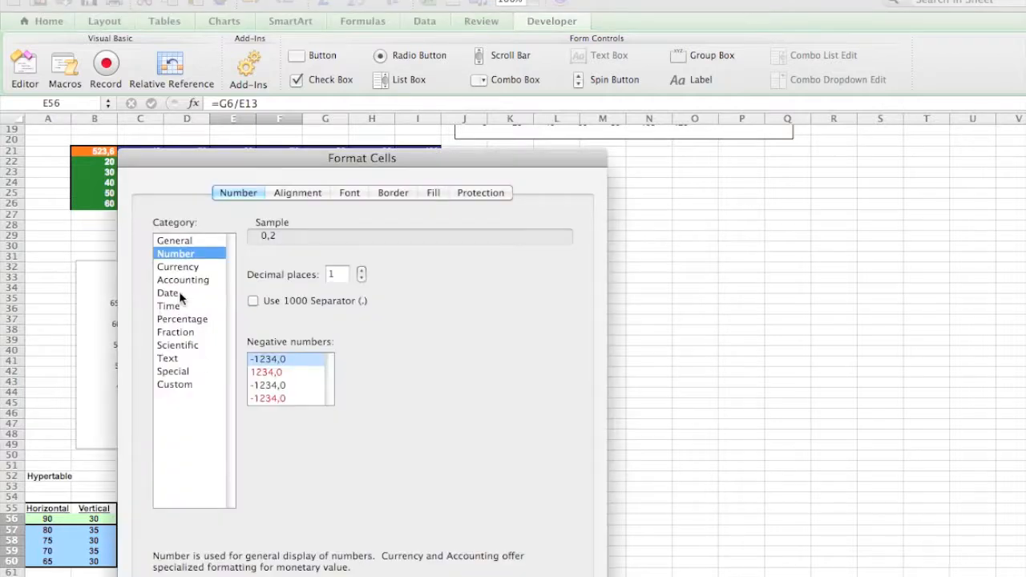
pyautogui.click(176, 319)
pyautogui.click(363, 273)
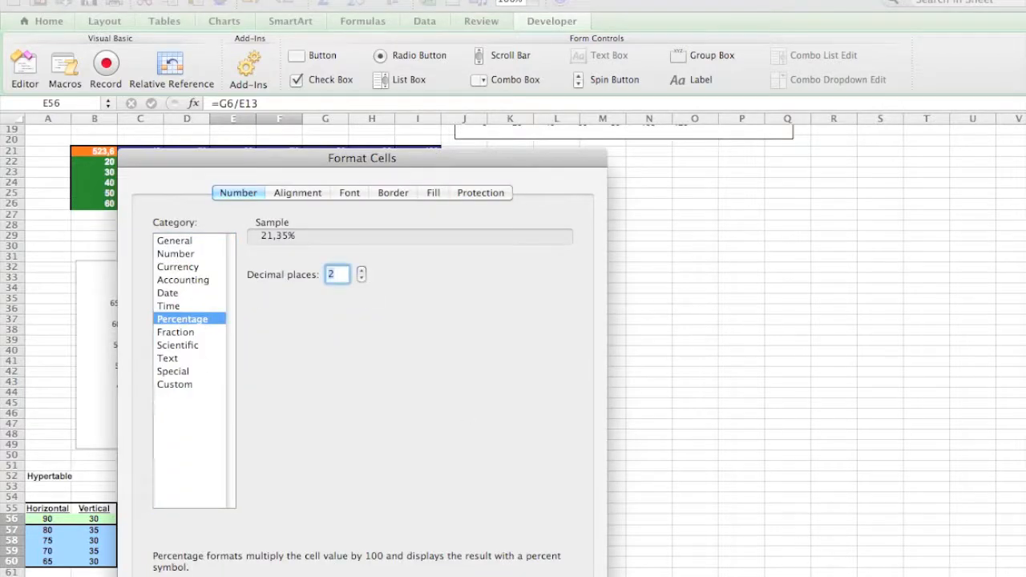
pyautogui.press('Return')
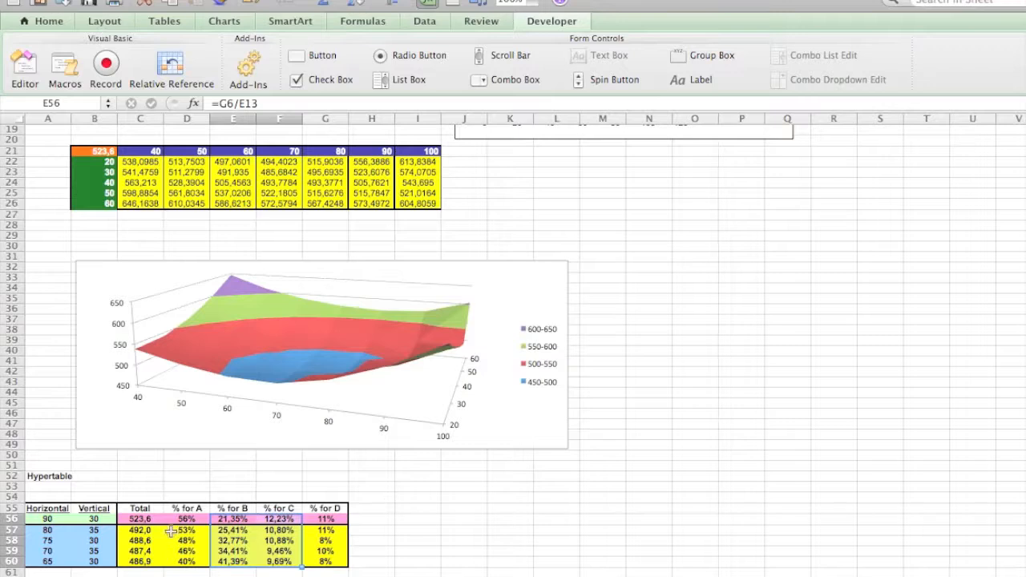
pyautogui.click(140, 519)
pyautogui.moveTo(141, 519); pyautogui.dragTo(315, 559)
pyautogui.rightClick(315, 559)
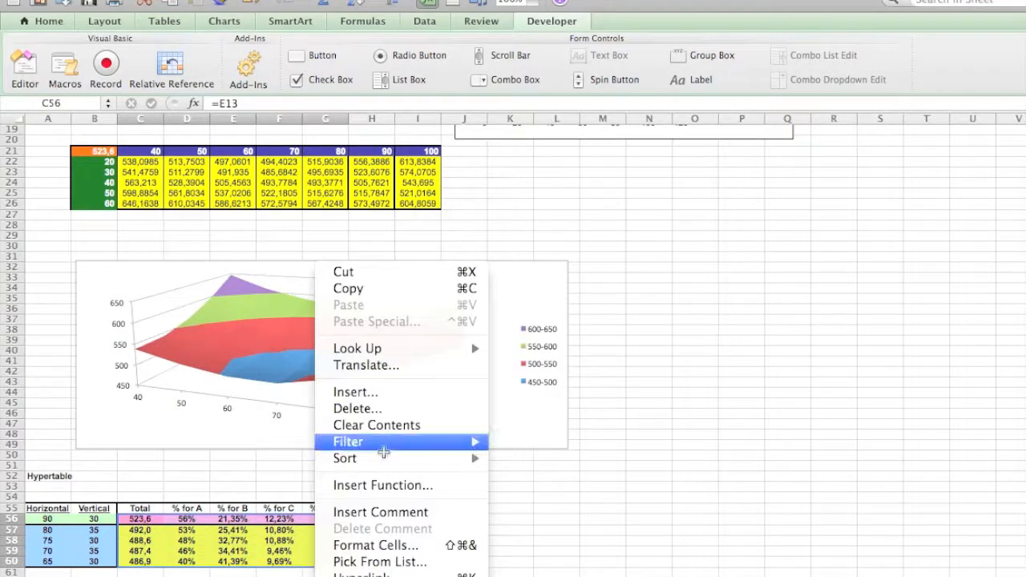
pyautogui.click(376, 545)
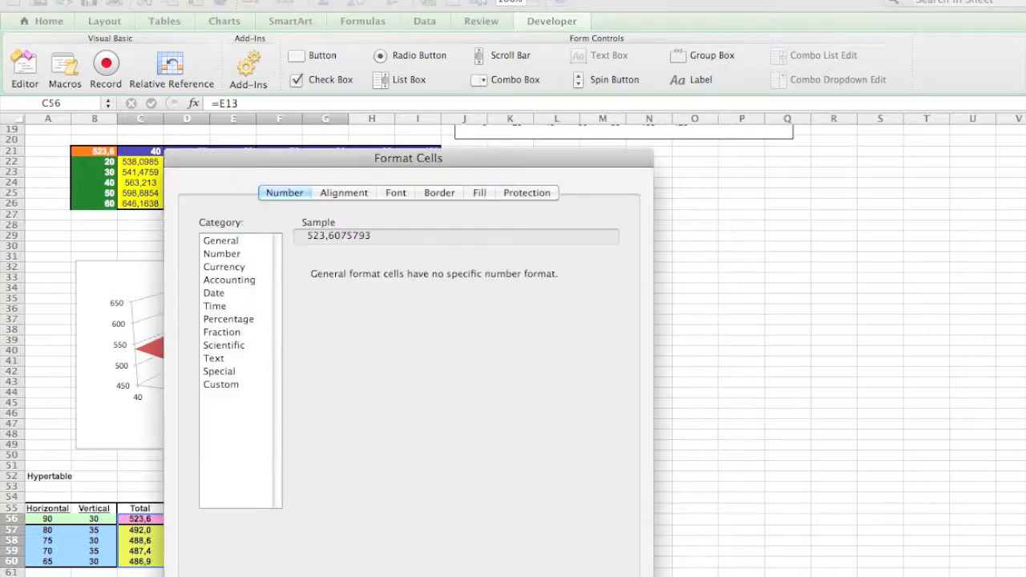
pyautogui.press('Escape')
# Format all client share values in D56:G60 as Percentage with 2 decimal places
pyautogui.moveTo(187, 519); pyautogui.dragTo(330, 561)
pyautogui.rightClick(328, 561)
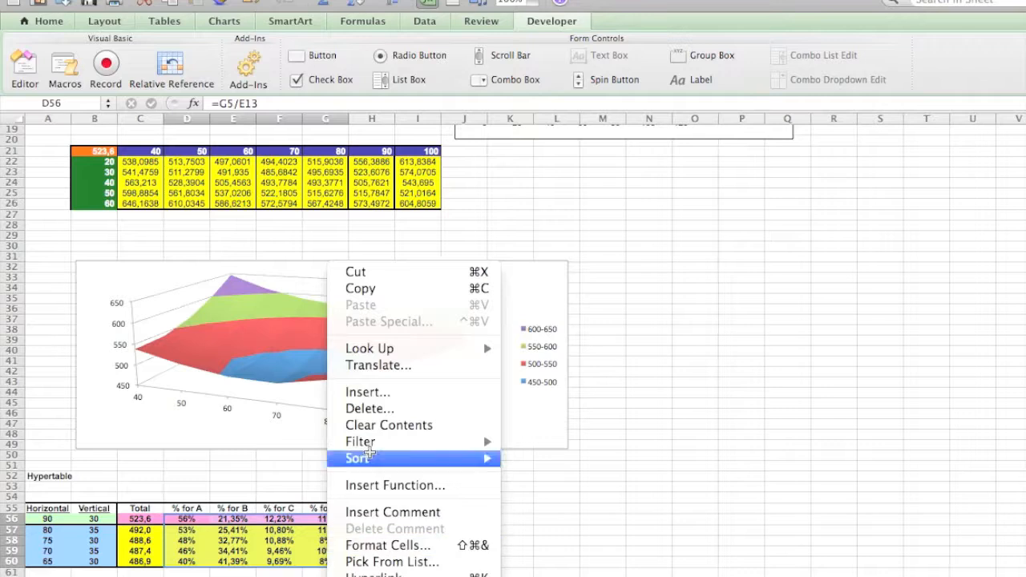
pyautogui.click(409, 545)
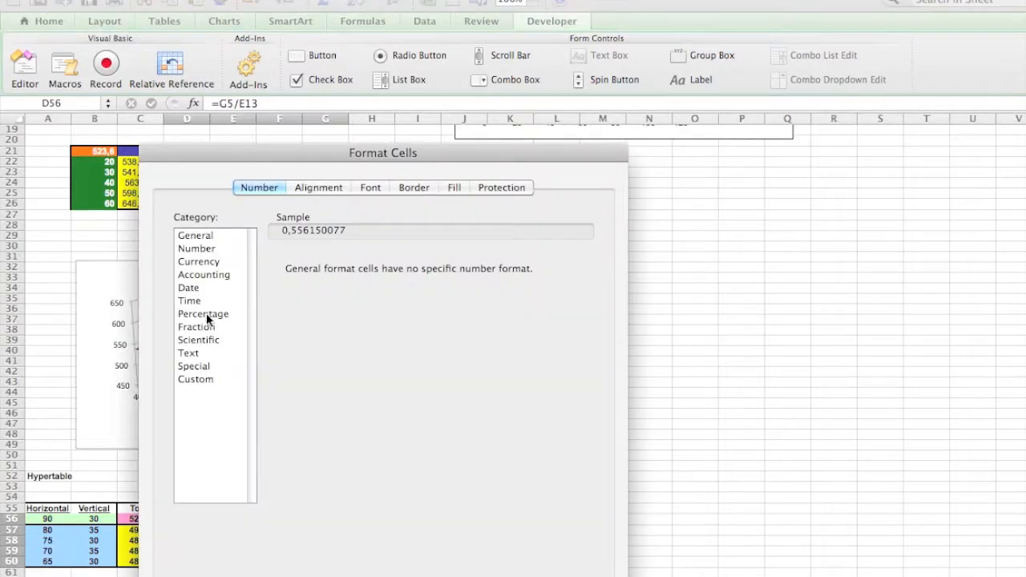
pyautogui.click(208, 315)
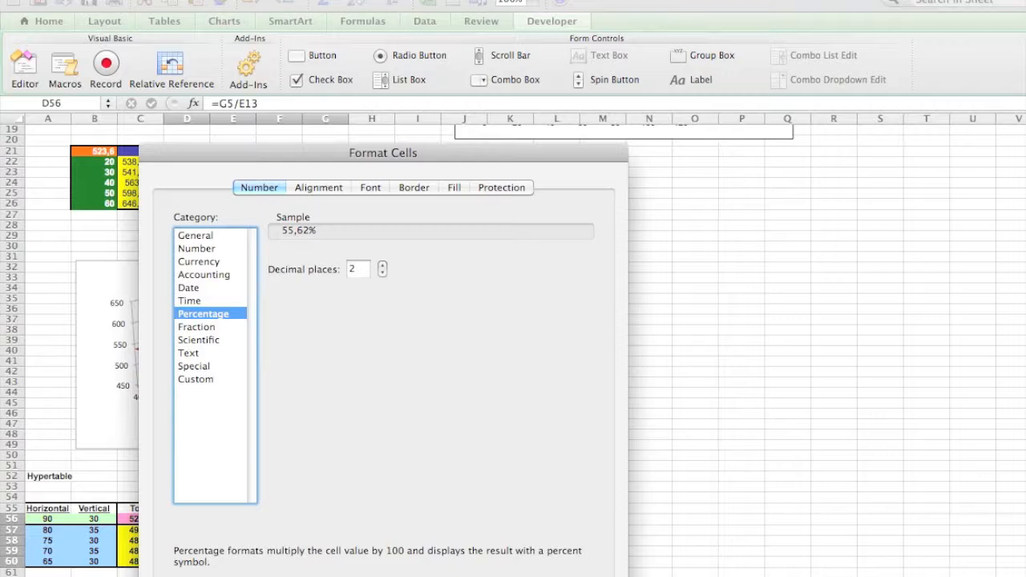
pyautogui.press('Return')
# Format the Hypertable's Total values in C56:C60 as Number with 2 decimal places
pyautogui.moveTo(148, 519); pyautogui.dragTo(151, 526)
pyautogui.hotkey('shift', 'Down')
pyautogui.hotkey('shift', 'Down')
pyautogui.hotkey('shift', 'Down')
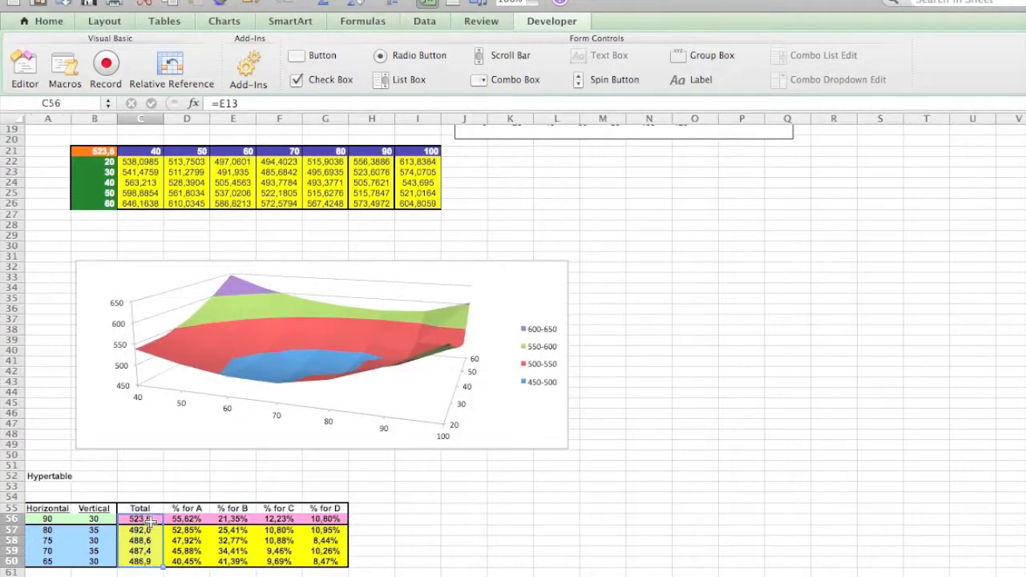
pyautogui.rightClick(150, 519)
pyautogui.click(250, 546)
pyautogui.click(243, 256)
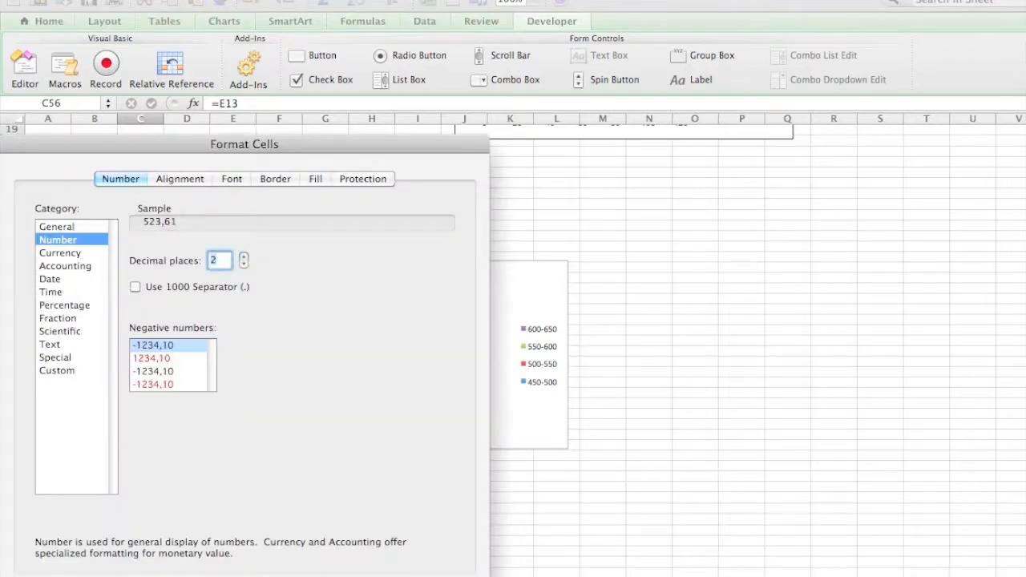
pyautogui.press('Return')
pyautogui.click(418, 576)
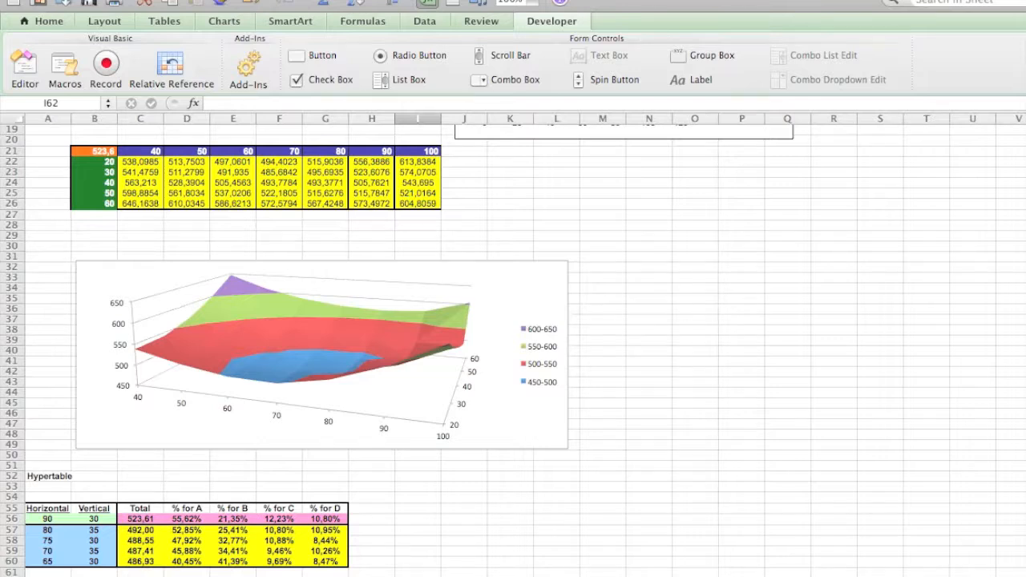
# Add a scenario named "Dist in B" with the distribution centre coordinates B13:C13 as its changing cells
pyautogui.scroll(6, 513, 350)
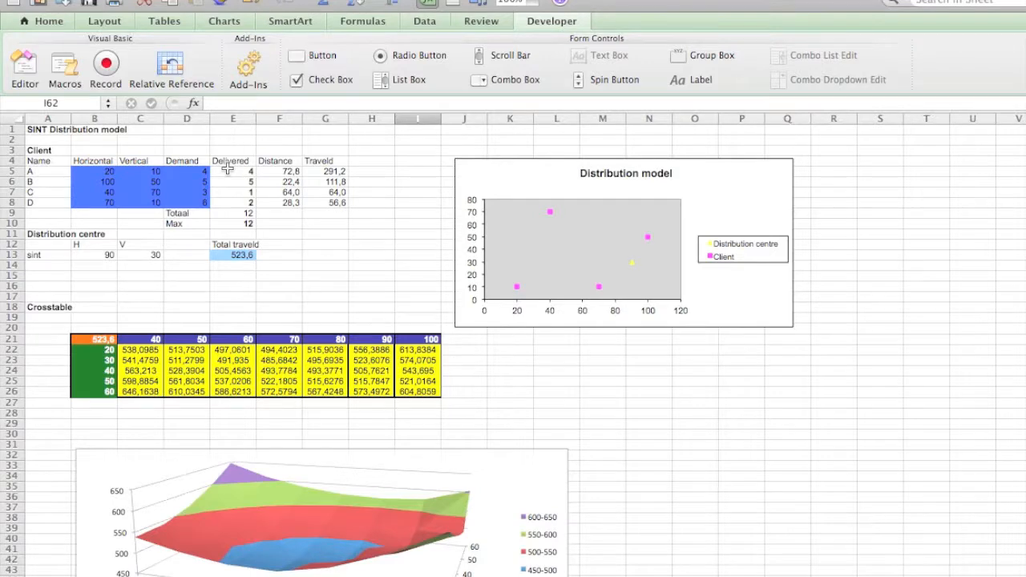
pyautogui.click(333, 0)
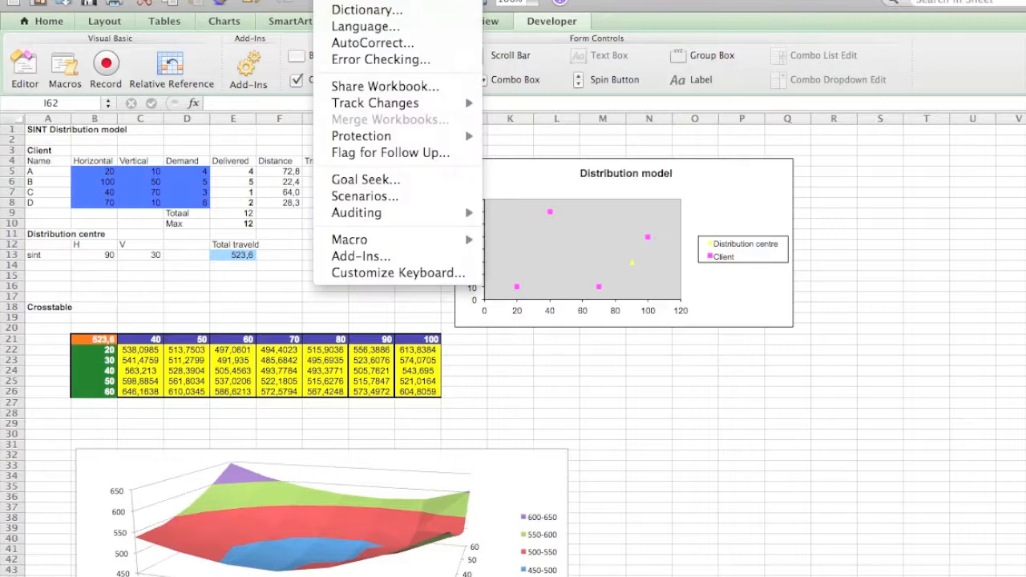
pyautogui.click(351, 201)
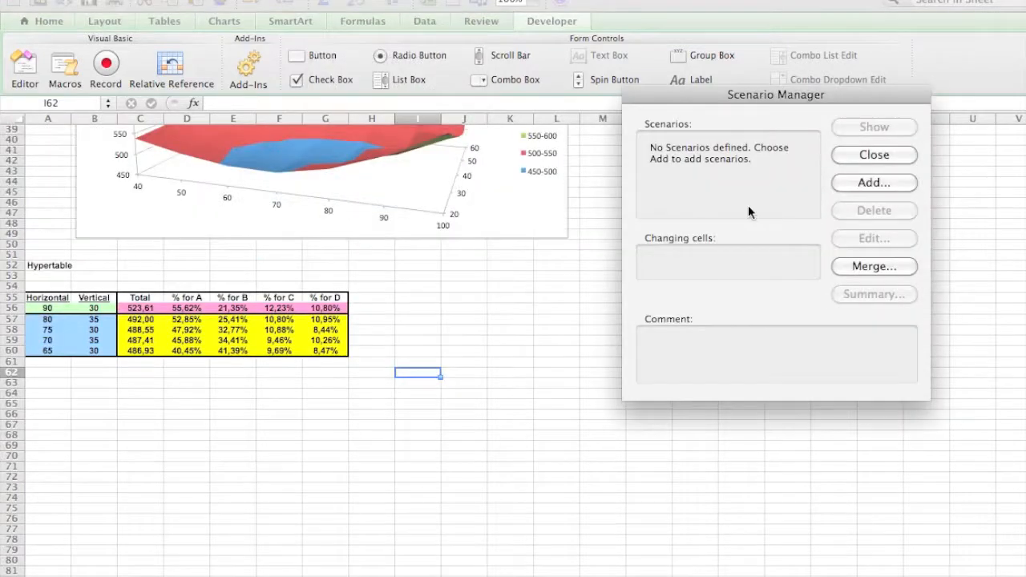
pyautogui.scroll(10, 500, 355)
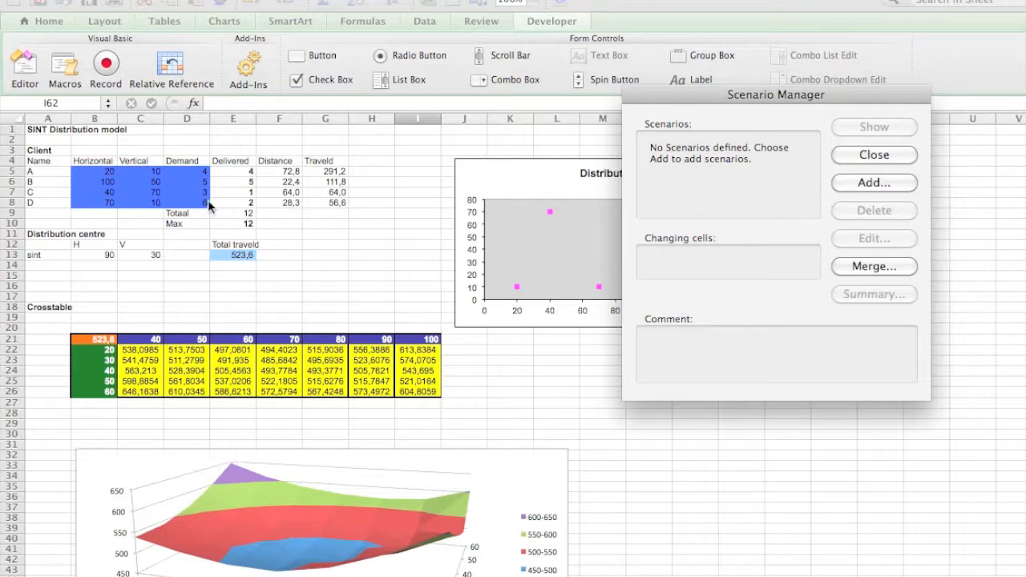
pyautogui.click(857, 185)
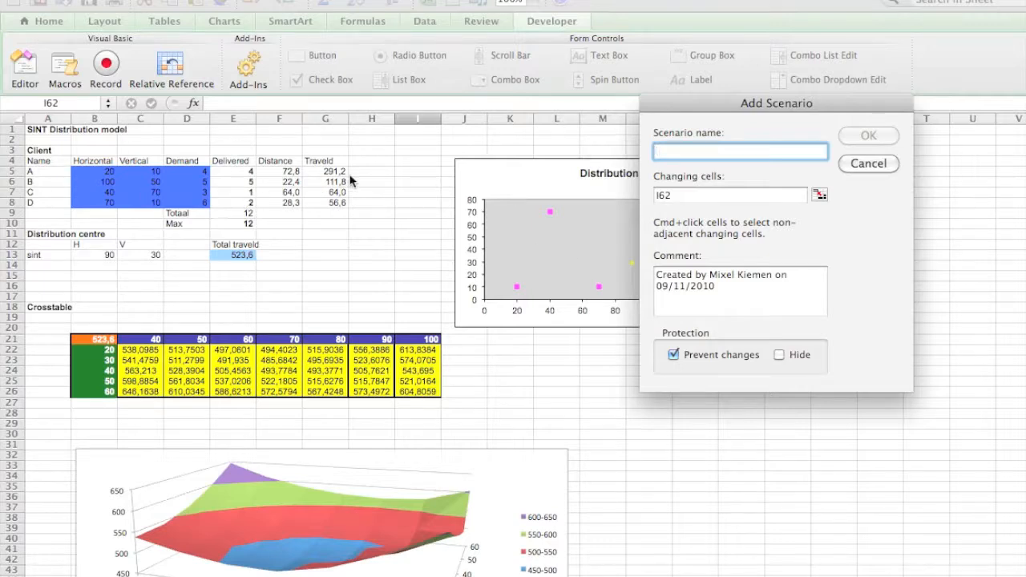
pyautogui.write('Dist')
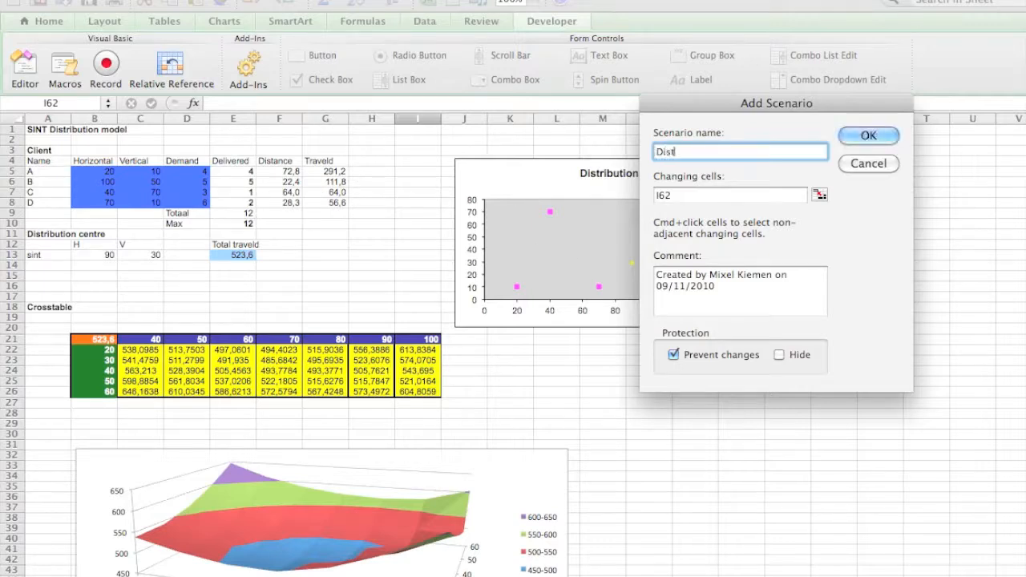
pyautogui.write(' in B')
pyautogui.click(696, 198)
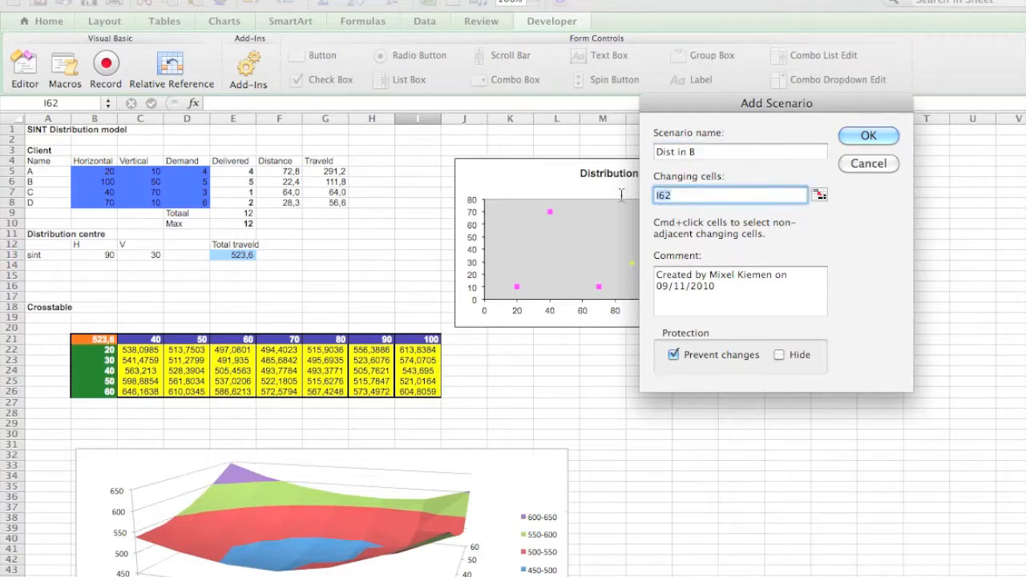
pyautogui.scroll(-5, 609, 194)
pyautogui.scroll(5, 450, 200)
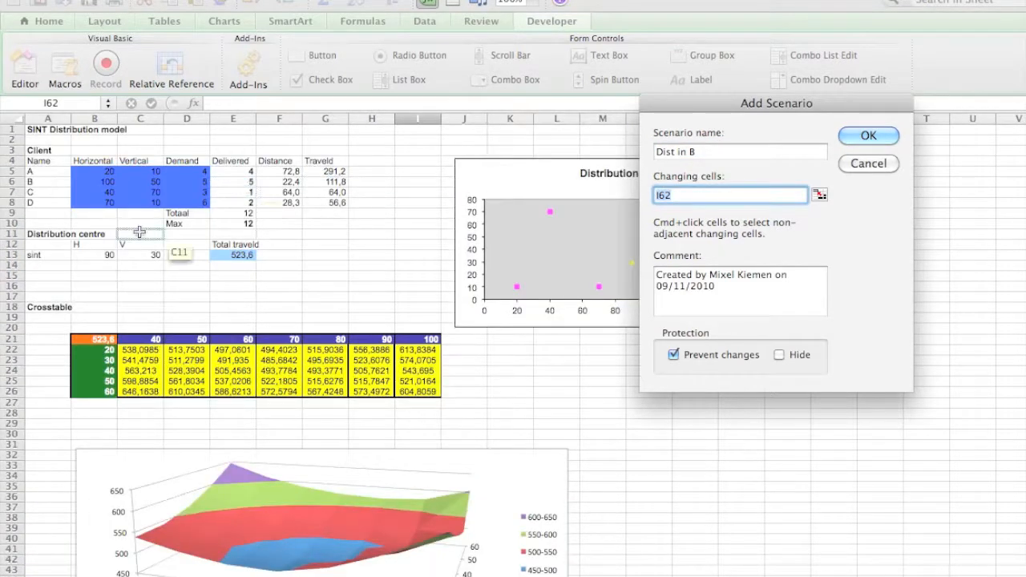
pyautogui.moveTo(94, 258); pyautogui.dragTo(154, 256)
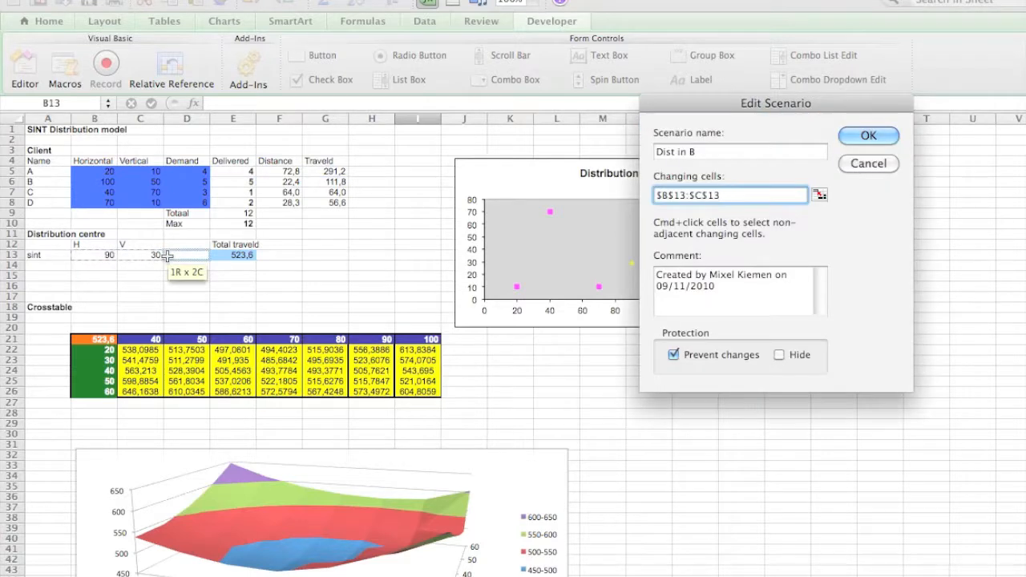
pyautogui.click(866, 136)
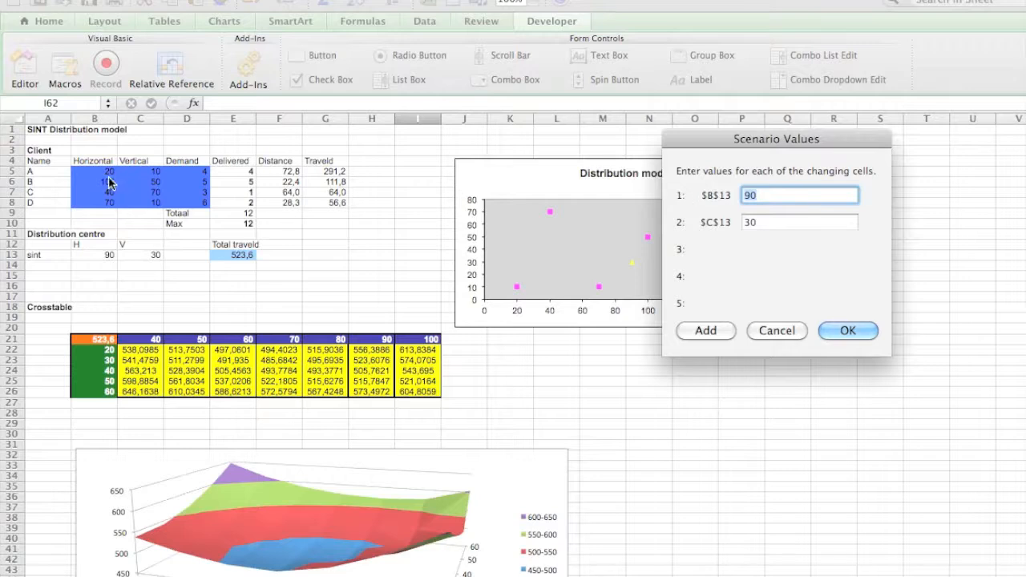
# Set the Dist in B scenario values to 100 for B13 and 50 for C13
pyautogui.write('100')
pyautogui.press('Tab')
pyautogui.write('50')
pyautogui.click(847, 332)
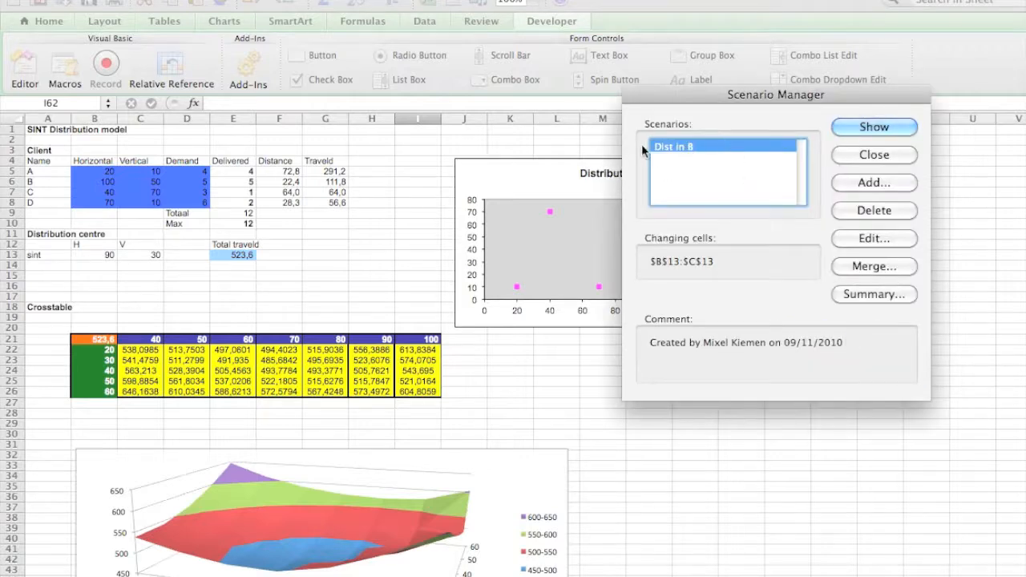
# Add a scenario named "Bouble CD" with the Delivered cells of clients C and D, E7:E8, as its changing cells
pyautogui.click(844, 184)
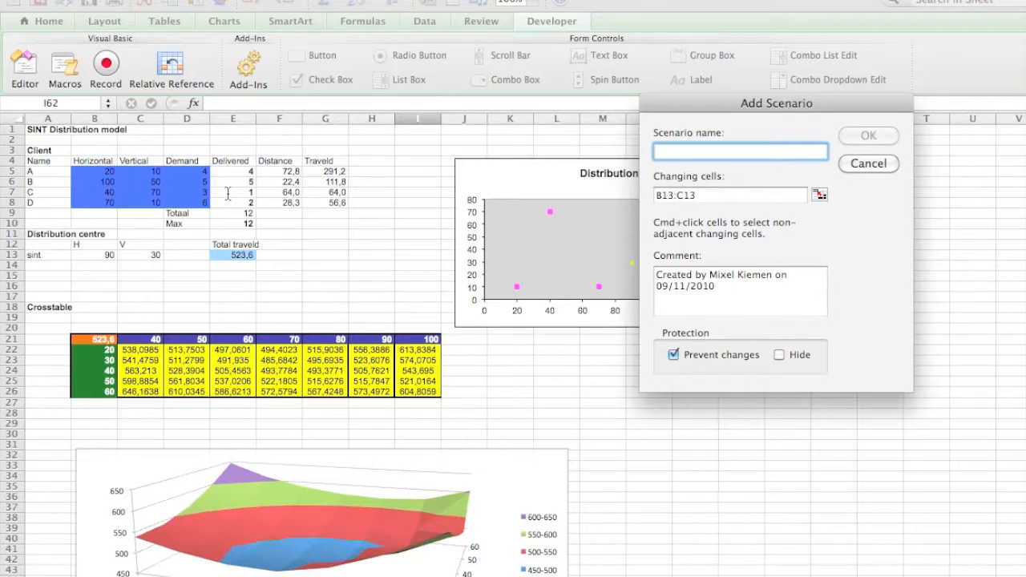
pyautogui.write('Boulbe CD')
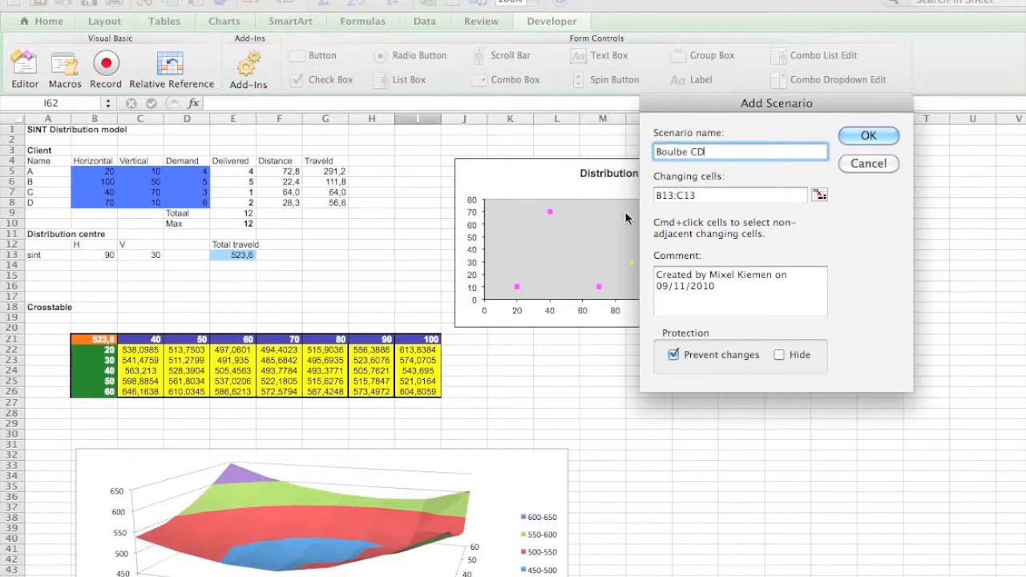
pyautogui.click(673, 155)
pyautogui.press('Right')
pyautogui.press('BackSpace')
pyautogui.press('Right')
pyautogui.write('l')
pyautogui.click(694, 197)
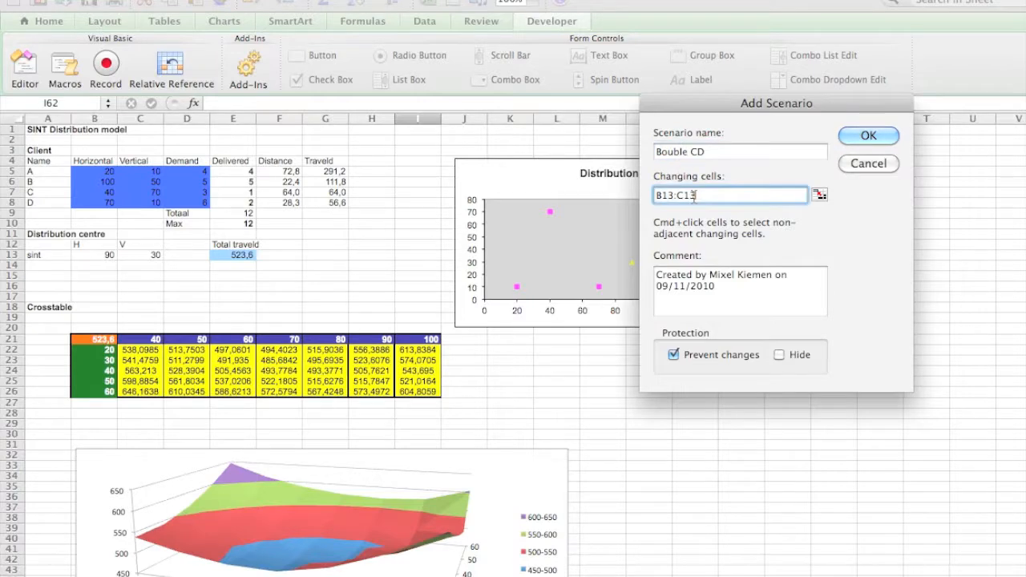
pyautogui.keyDown('shift'); pyautogui.click(248, 193); pyautogui.keyUp('shift')
pyautogui.click(248, 192)
pyautogui.moveTo(247, 193); pyautogui.dragTo(249, 204)
pyautogui.click(886, 141)
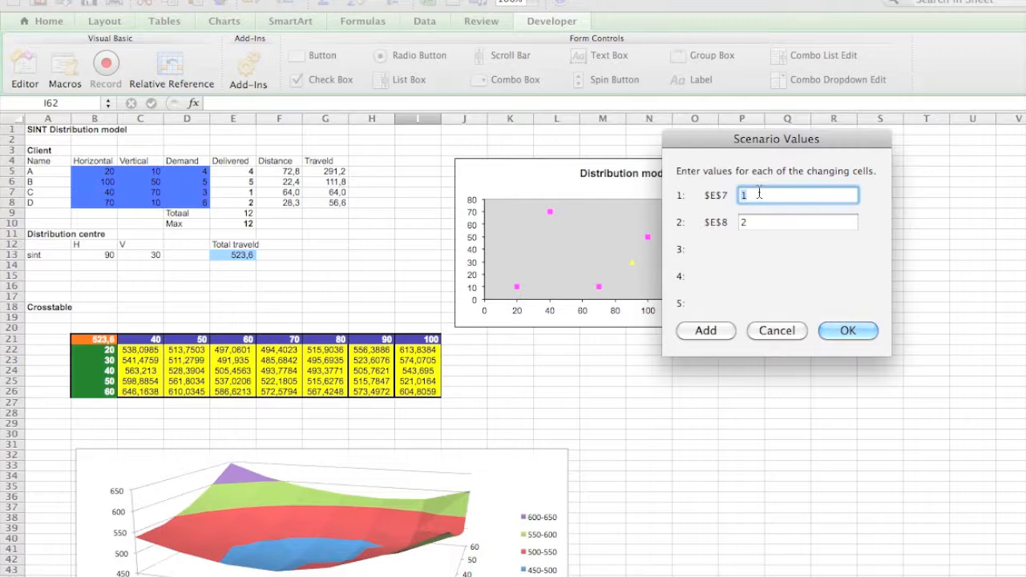
# Set the Bouble CD scenario values to 2 for E7 and 4 for E8
pyautogui.write('2')
pyautogui.press('Tab')
pyautogui.write('4')
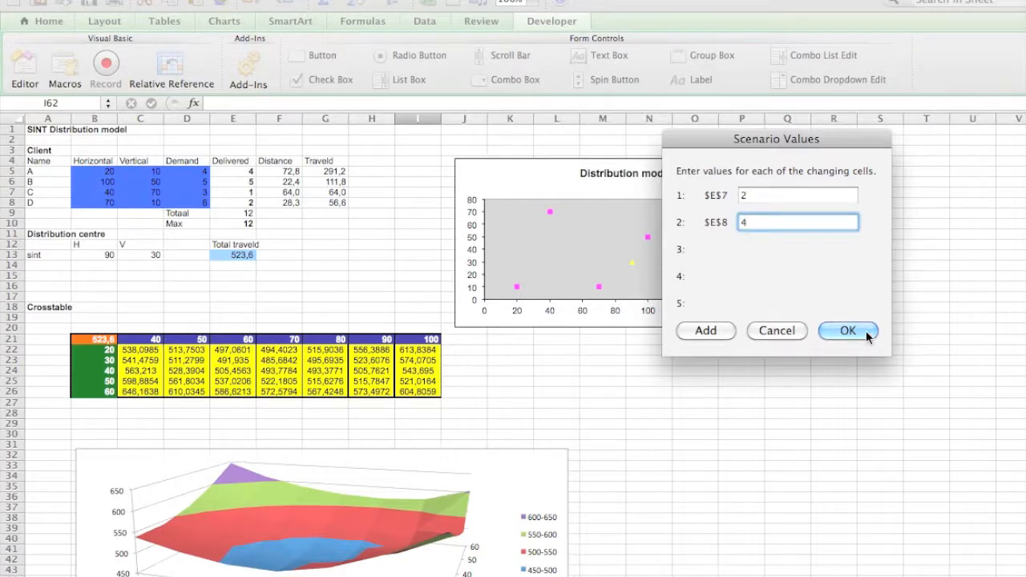
pyautogui.click(866, 331)
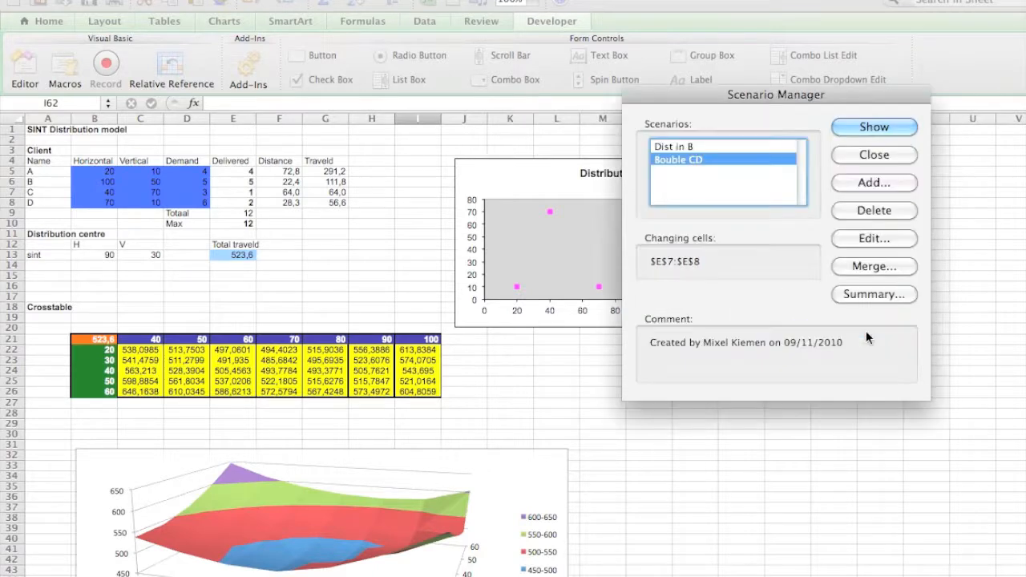
# Add a scenario named "Lose B" that sets client B's Delivered cell E6 to 0
pyautogui.click(871, 182)
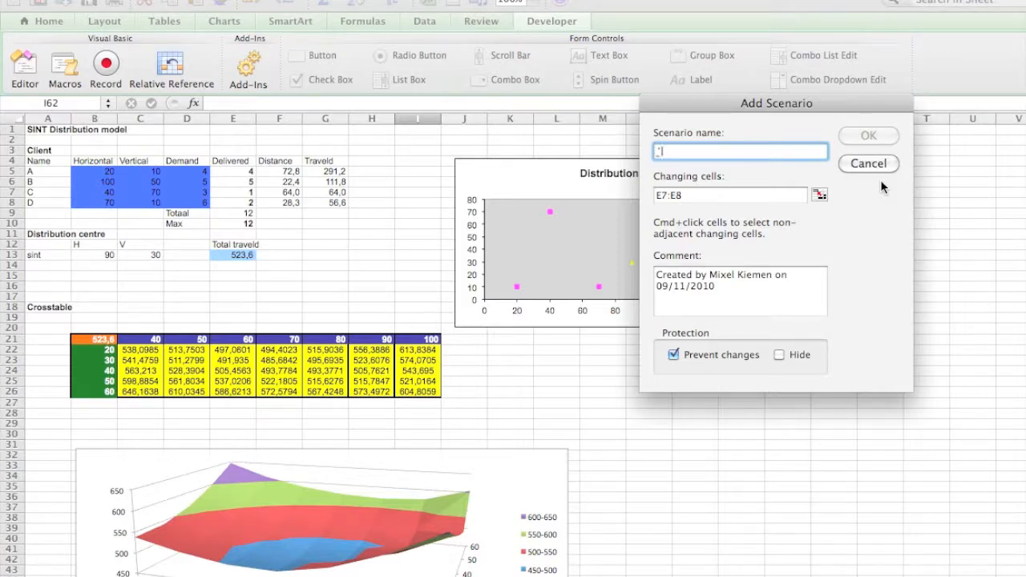
pyautogui.write('Lose G')
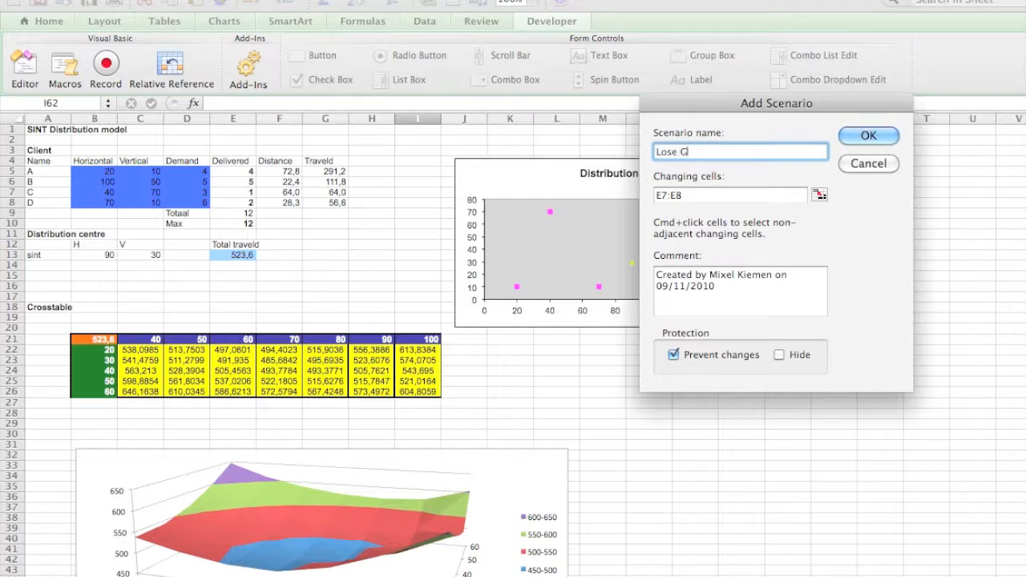
pyautogui.press('BackSpace')
pyautogui.write('B')
pyautogui.click(708, 193)
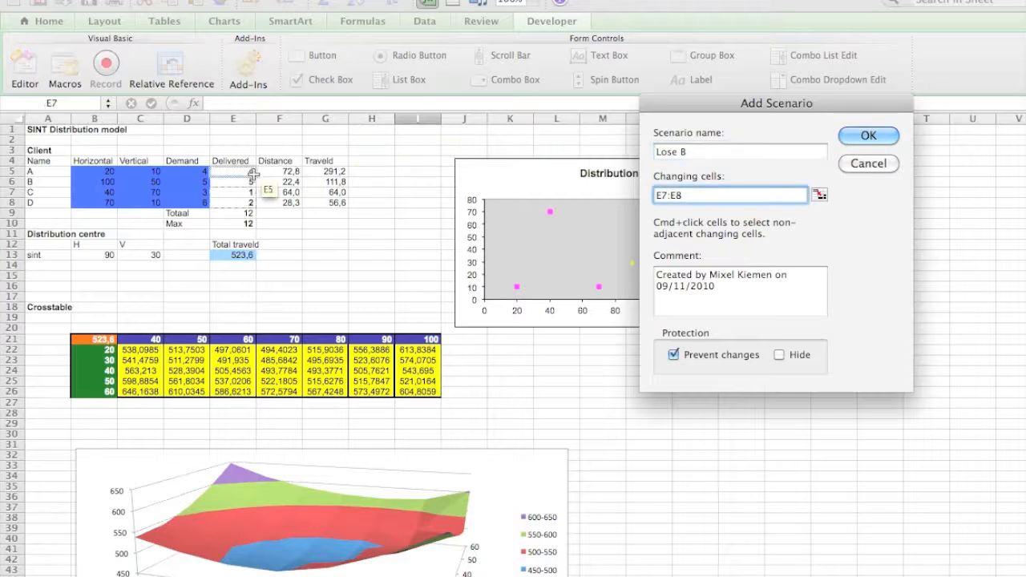
pyautogui.click(241, 182)
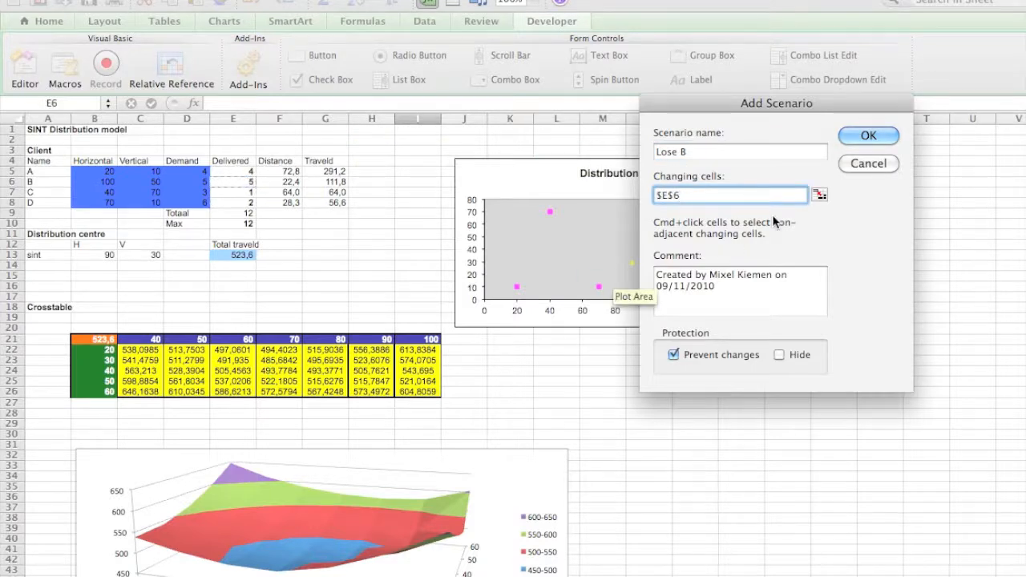
pyautogui.click(869, 135)
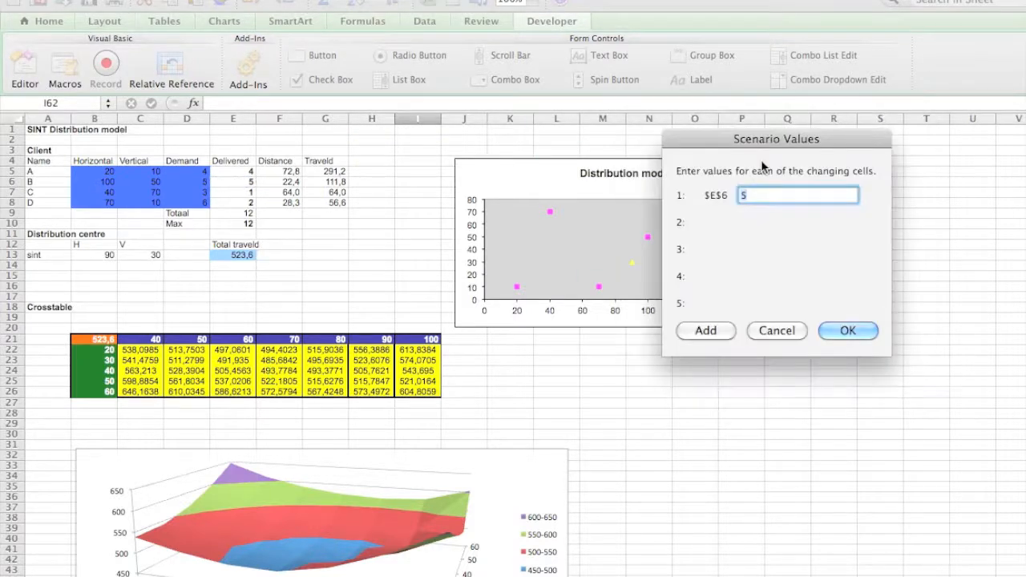
pyautogui.click(864, 332)
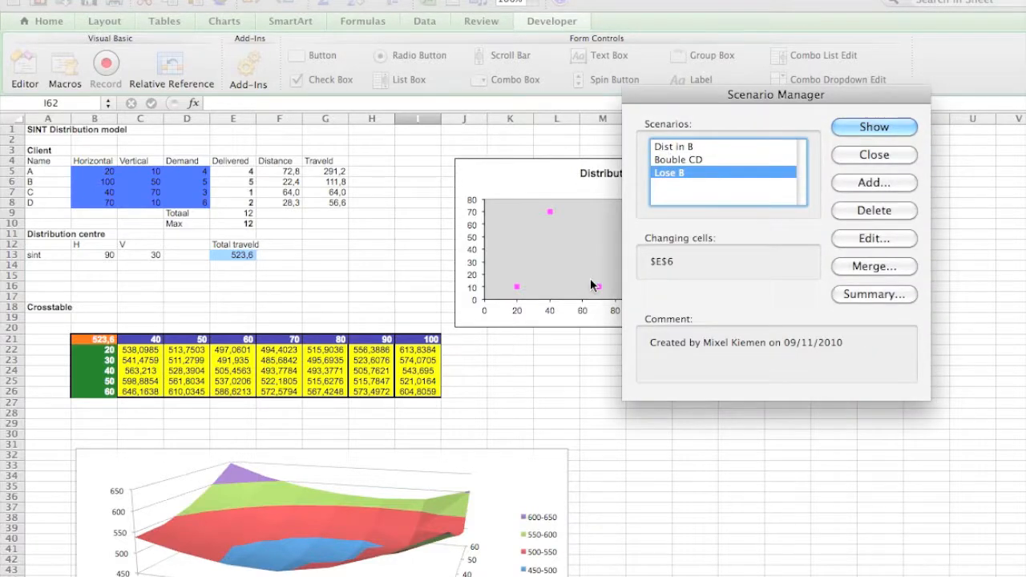
# Apply the Lose B, Bouble CD and Dist in B scenarios to the worksheet one after another
pyautogui.click(671, 147)
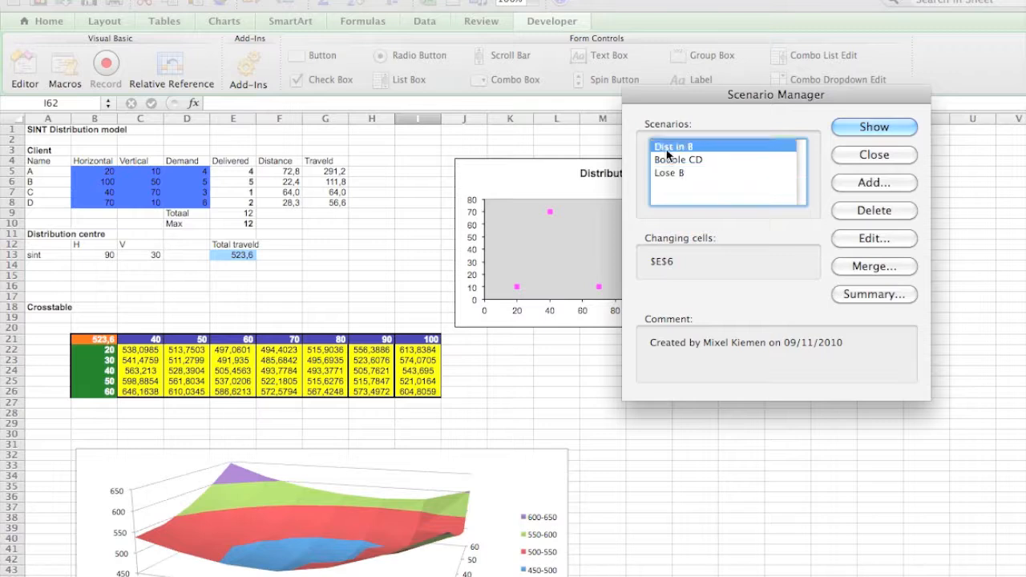
pyautogui.click(672, 174)
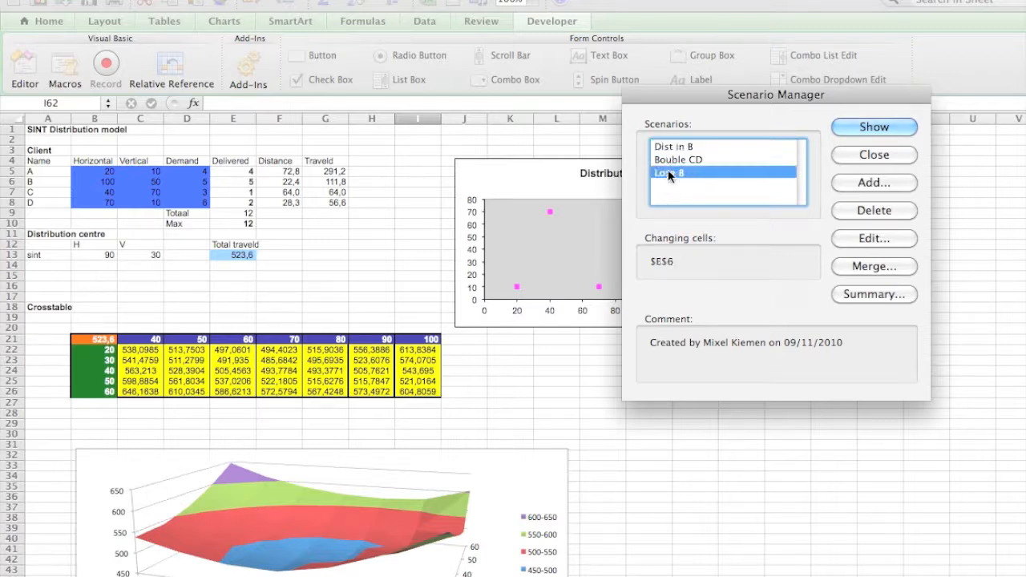
pyautogui.click(882, 126)
pyautogui.click(880, 134)
pyautogui.click(695, 160)
pyautogui.click(855, 129)
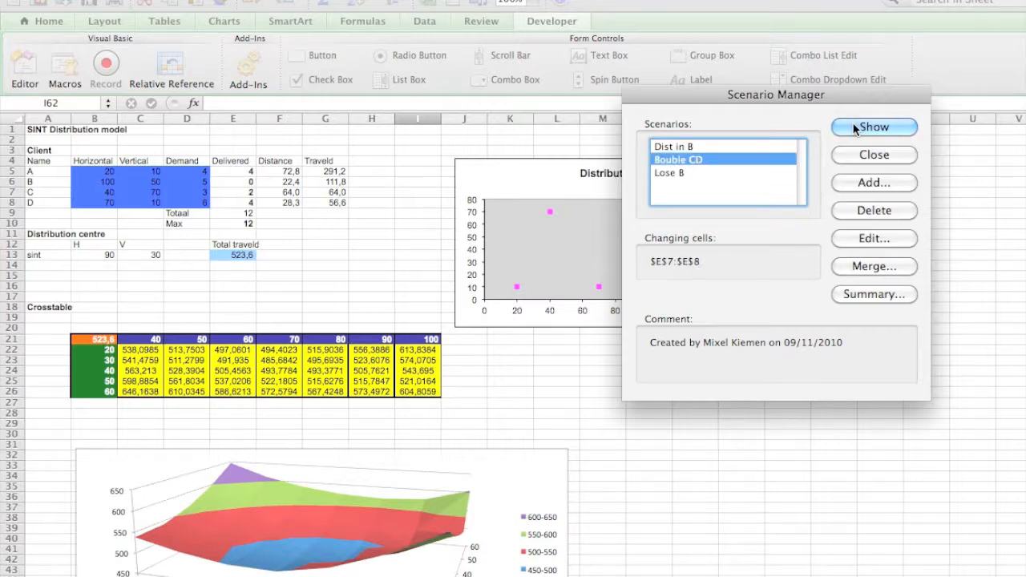
pyautogui.click(670, 147)
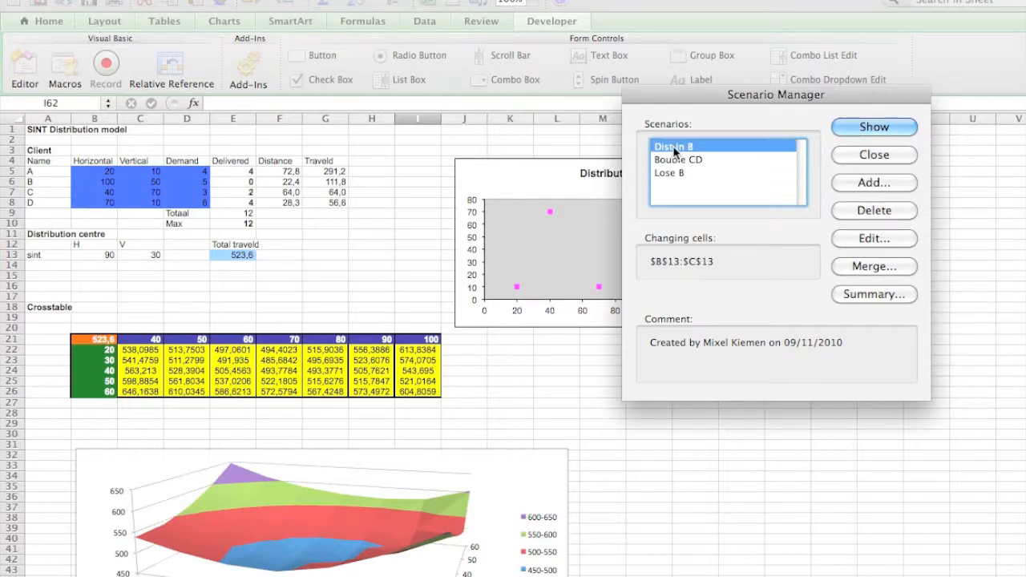
pyautogui.click(848, 128)
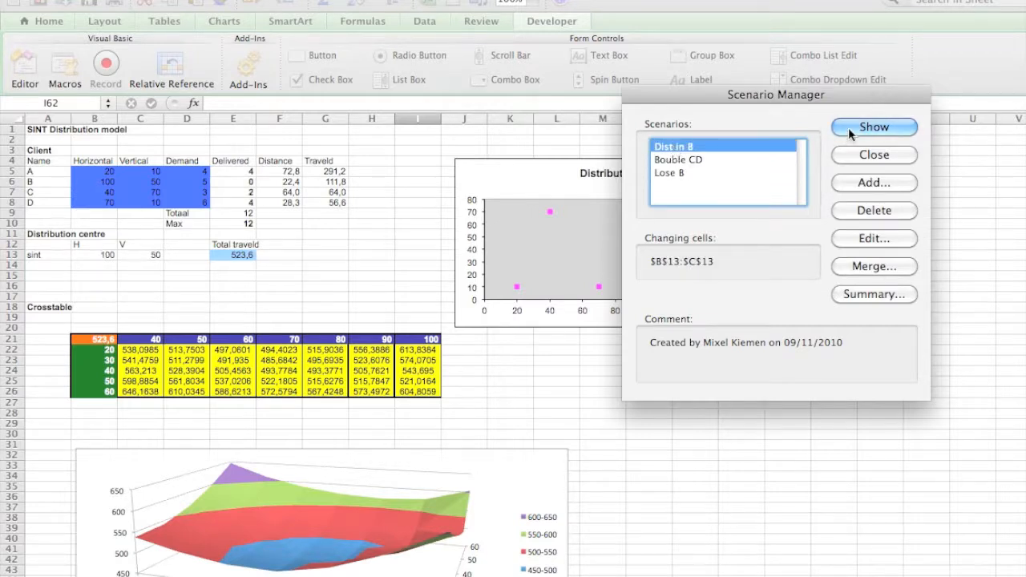
pyautogui.click(657, 173)
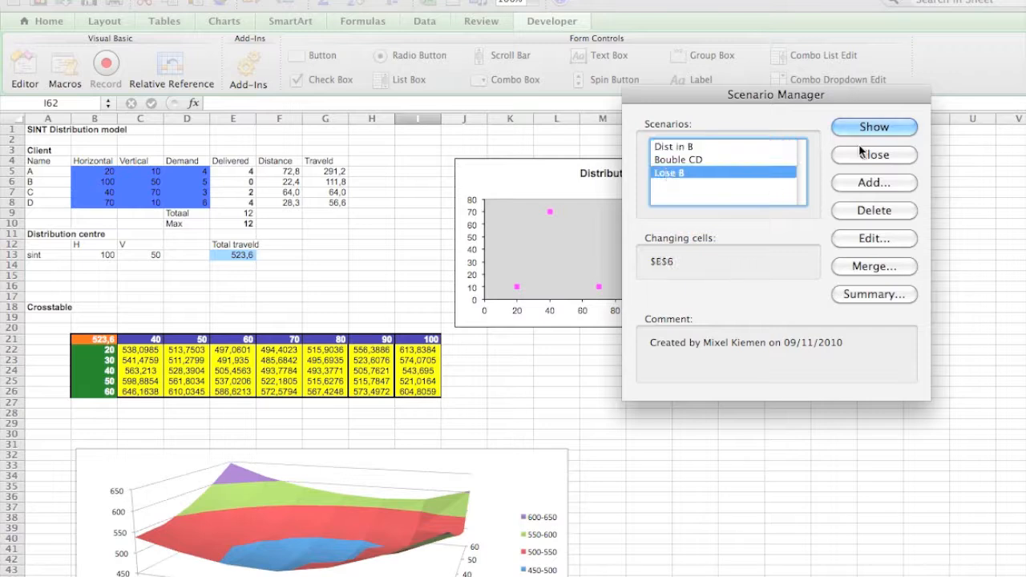
pyautogui.click(681, 158)
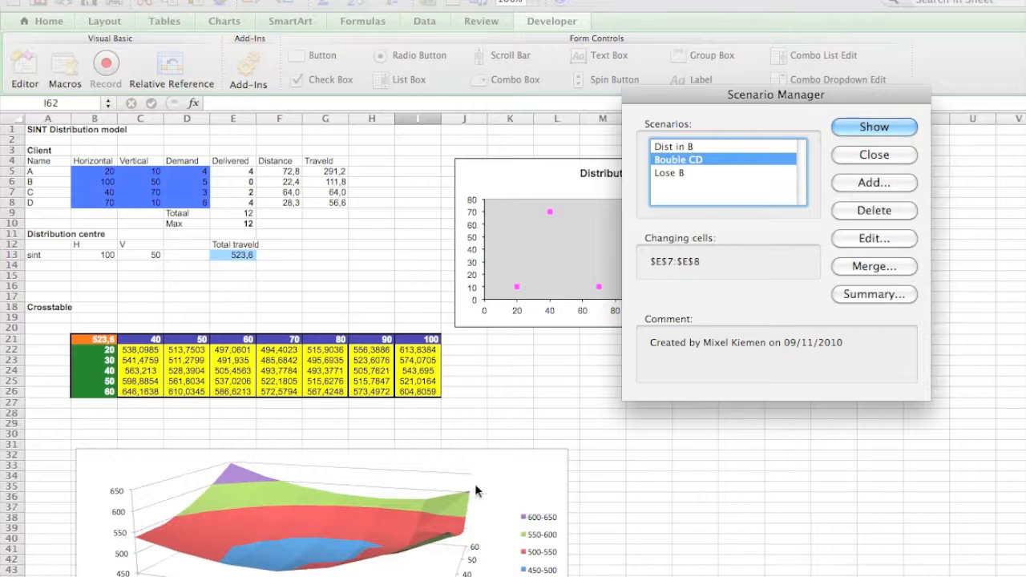
# Create a Scenario summary report with the total travelled cell E13 as the only result cell
pyautogui.click(874, 295)
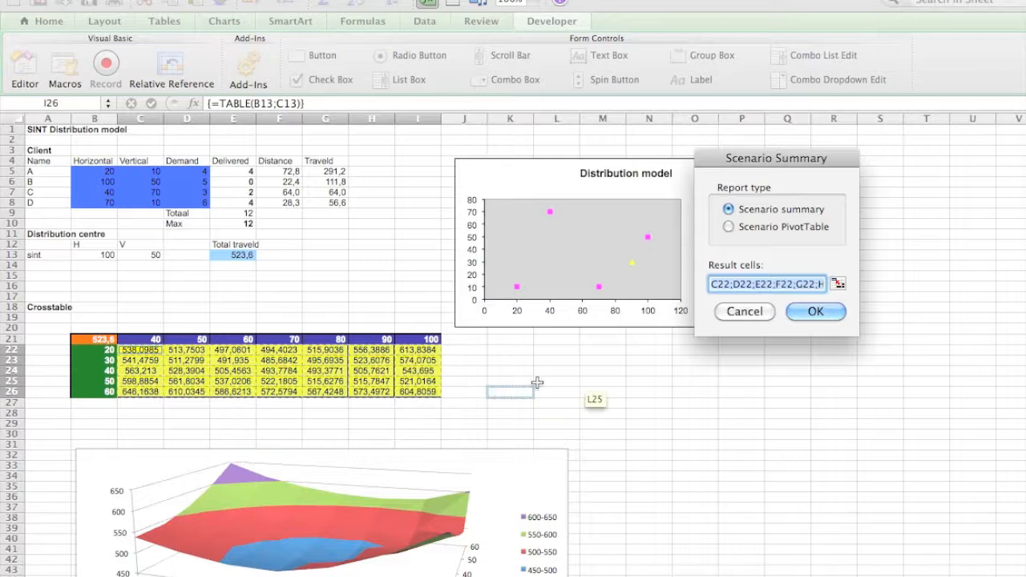
pyautogui.click(824, 310)
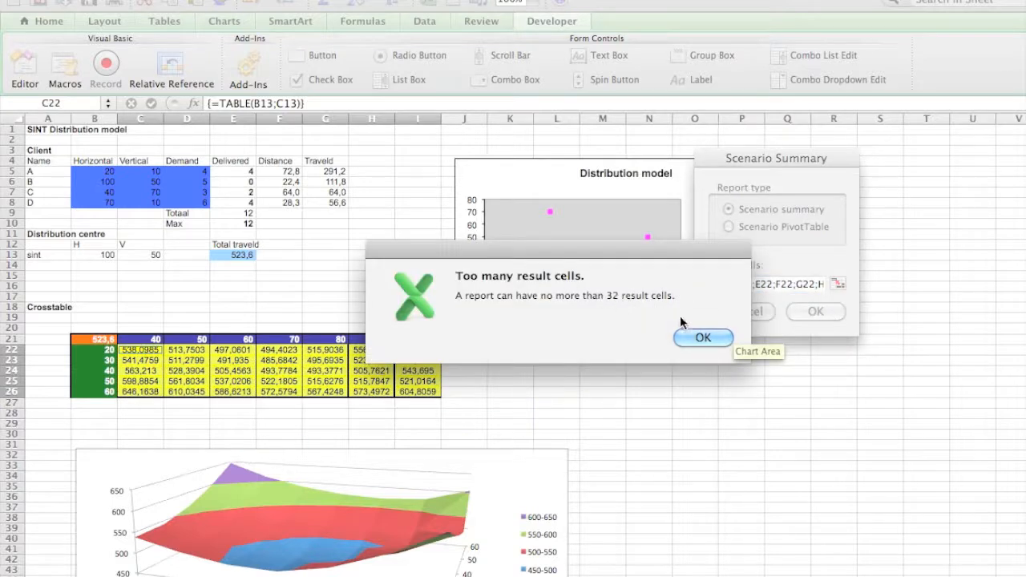
pyautogui.click(696, 337)
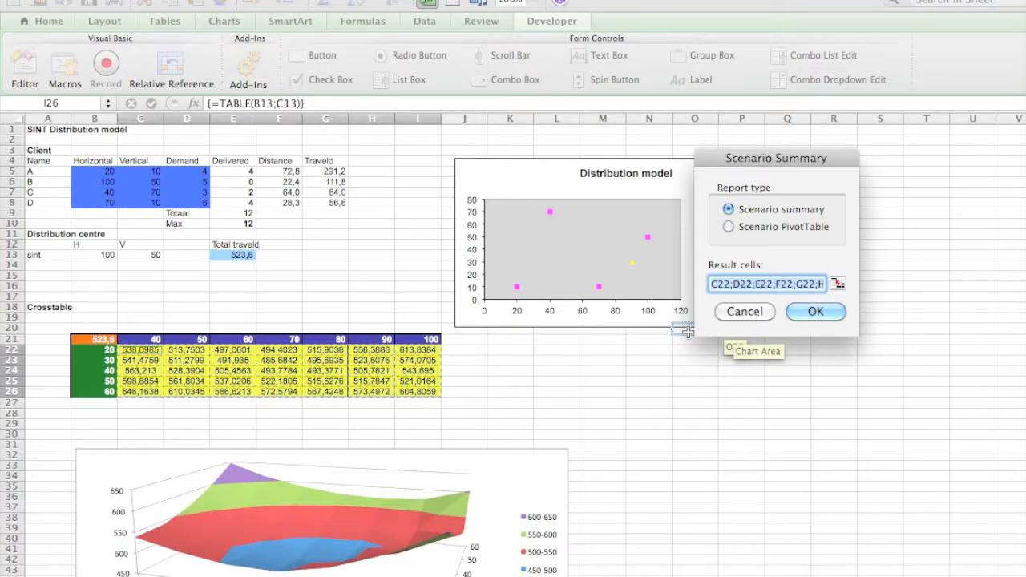
pyautogui.click(242, 255)
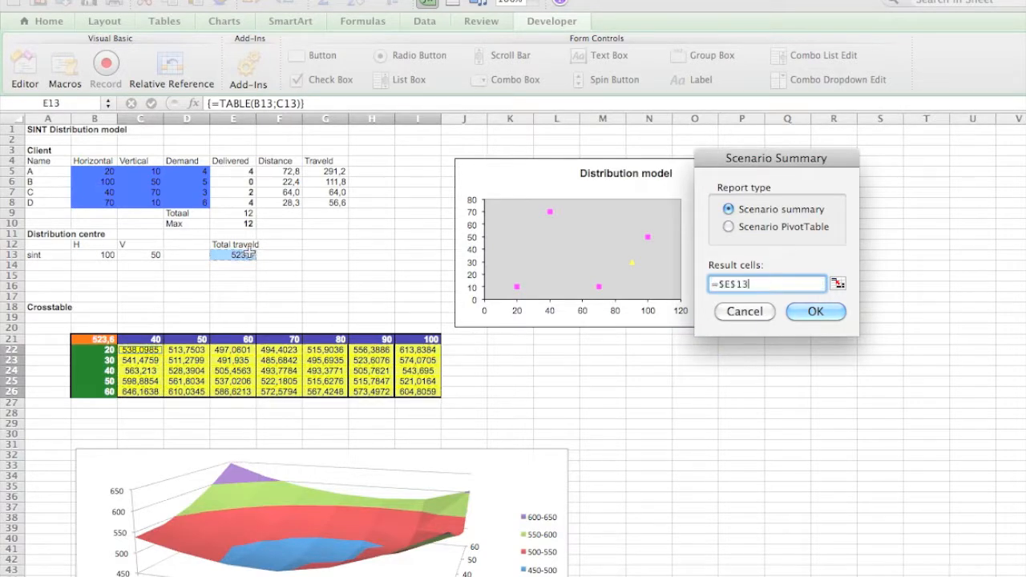
pyautogui.click(814, 313)
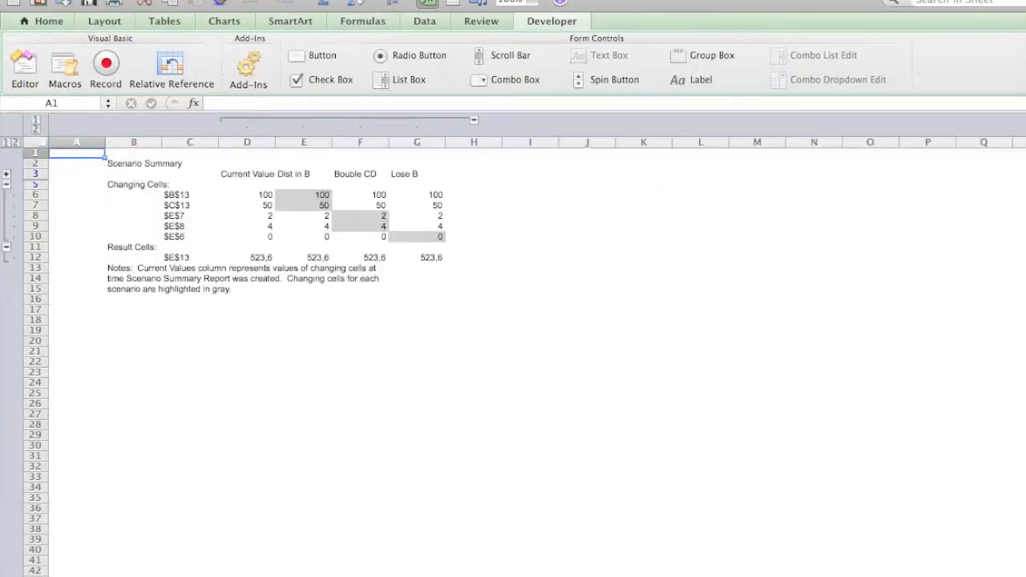